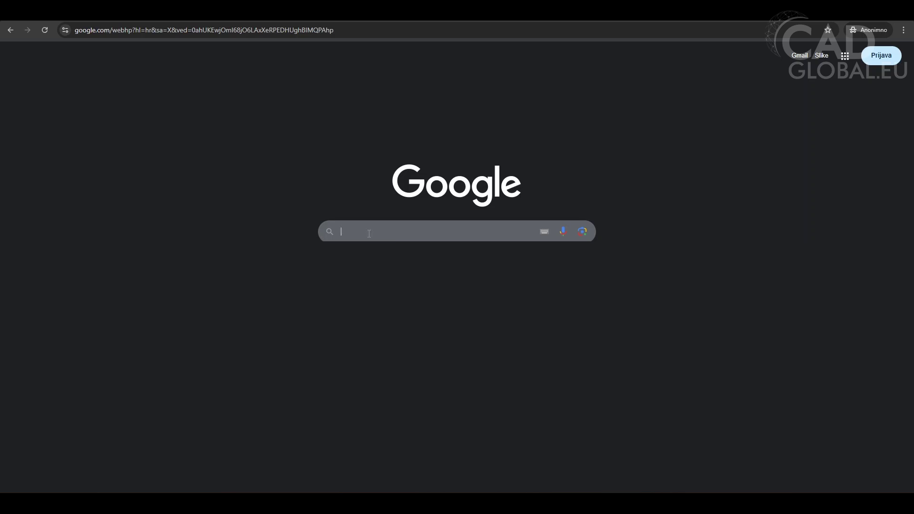
# Step: Search Google for 'google ai studio' and open the Google AI Studio result
pyautogui.write('goo')
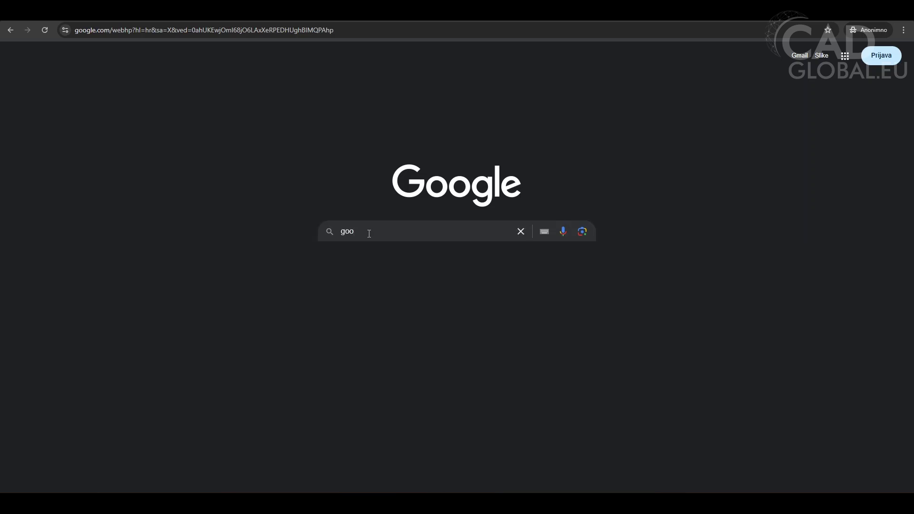
pyautogui.write('gle ai studio')
pyautogui.press('Return')
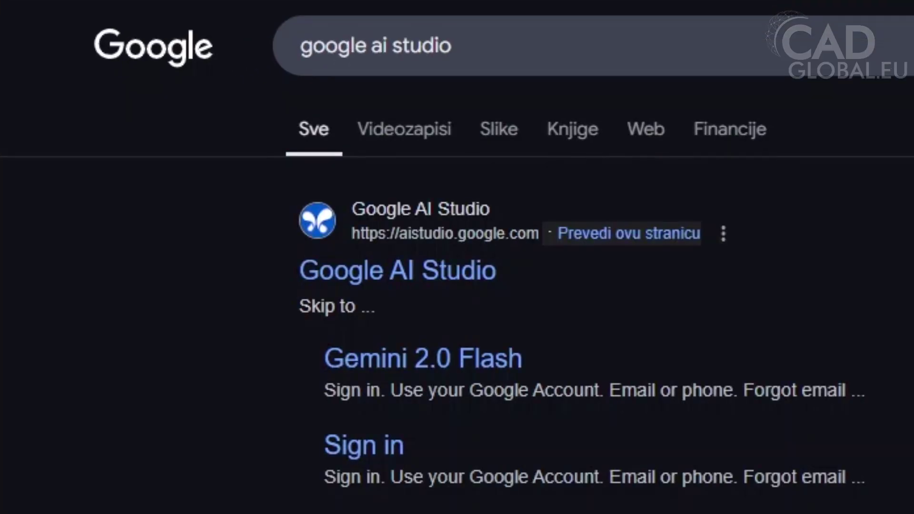
pyautogui.click(421, 276)
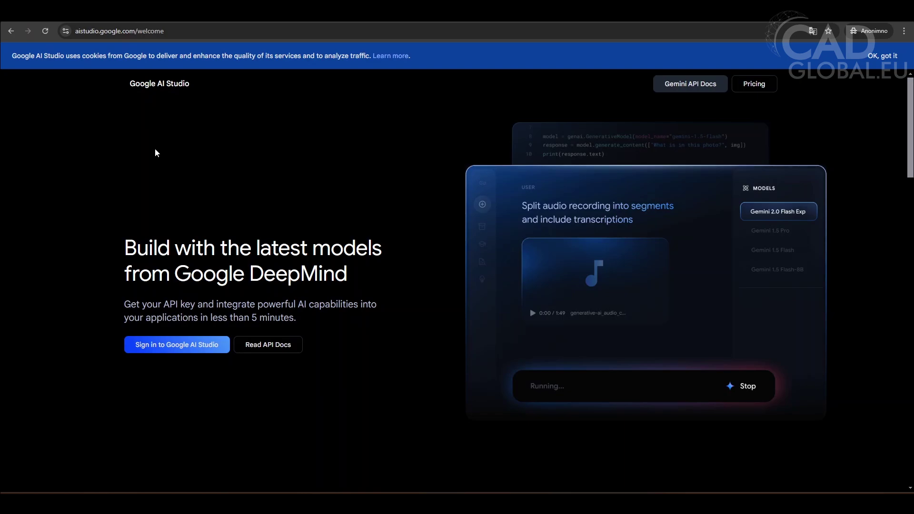
# Step: Sign in to Google AI Studio and dismiss the 'It's time to build' welcome popup
pyautogui.click(194, 351)
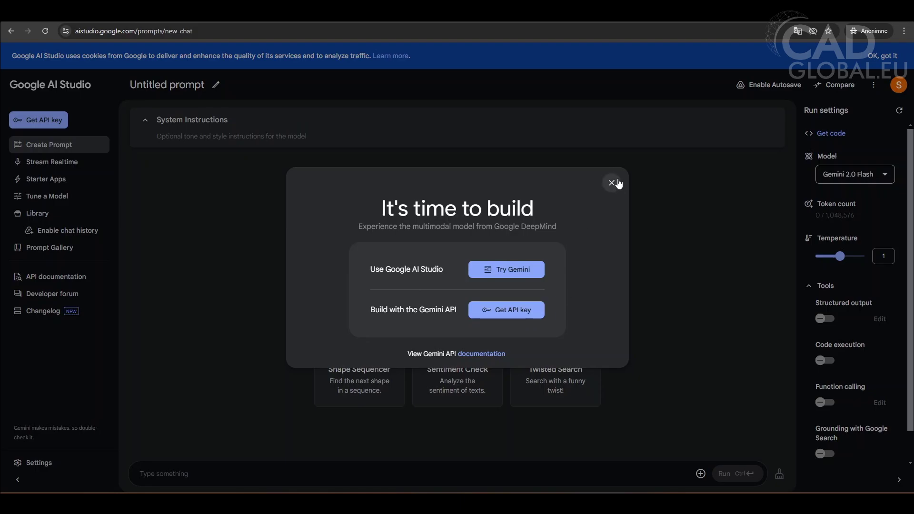
pyautogui.click(614, 184)
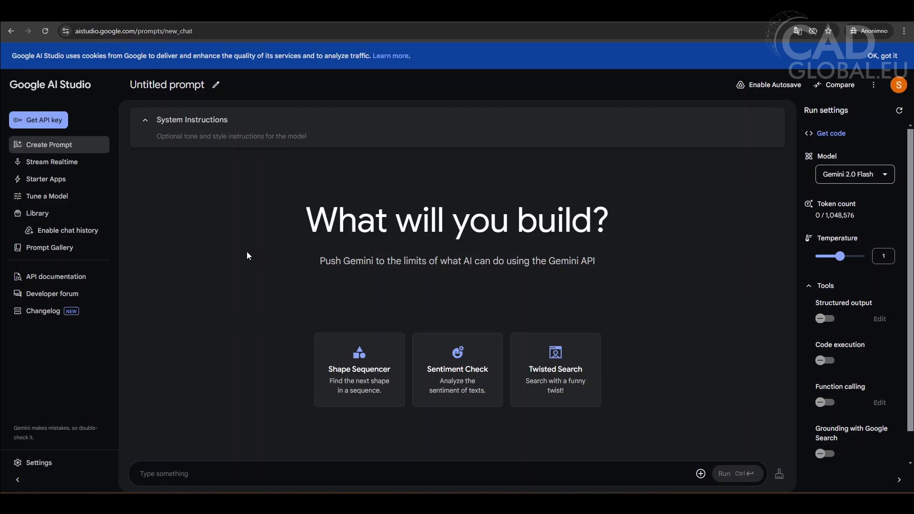
# Step: On Stream Realtime, keep Audio output and the Puck voice, then start screen sharing
pyautogui.click(93, 167)
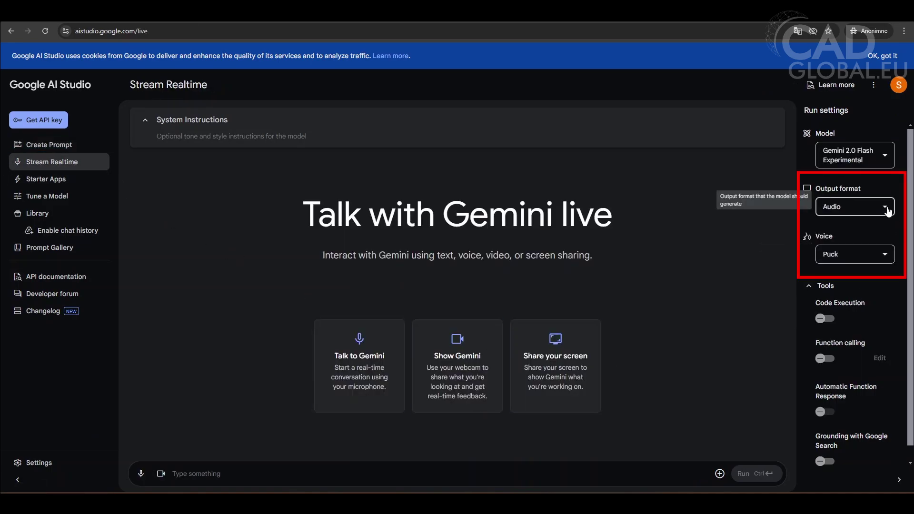
pyautogui.click(833, 208)
pyautogui.click(888, 213)
pyautogui.click(888, 259)
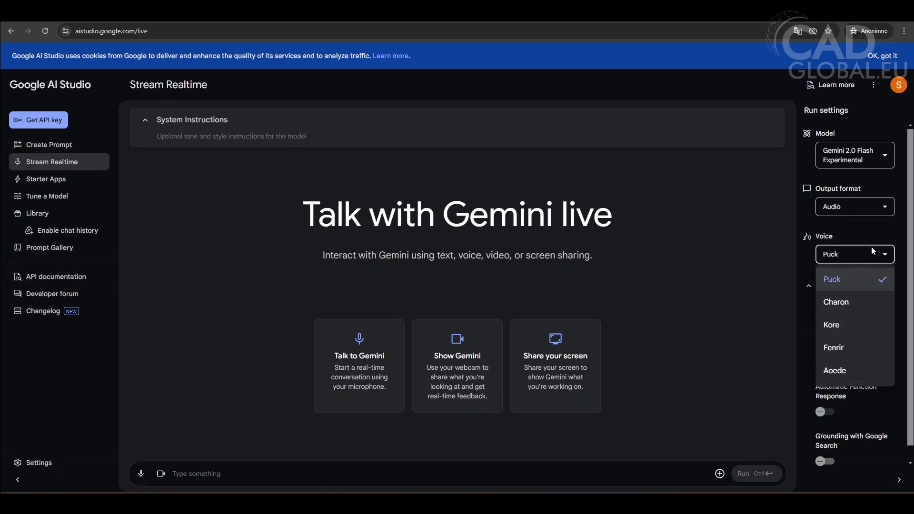
pyautogui.click(886, 256)
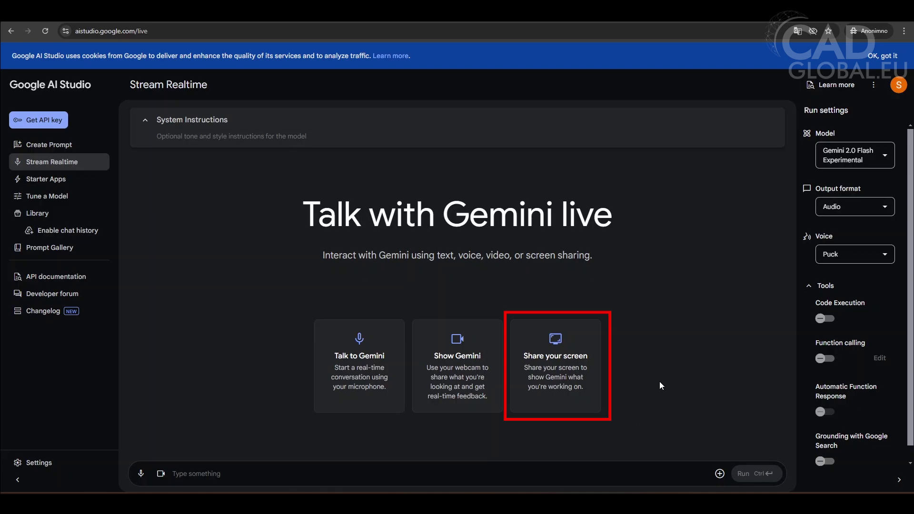
pyautogui.click(555, 372)
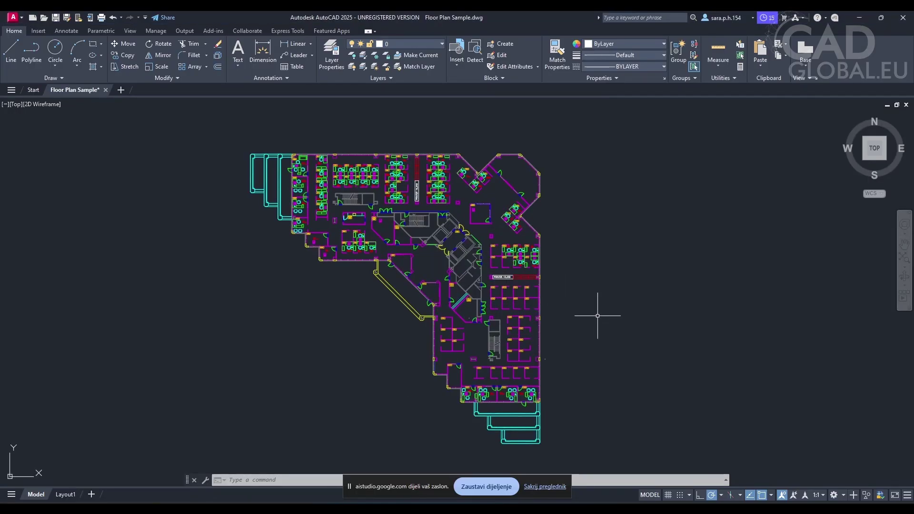
# Step: Zoom around the floor plan and hide the browser's screen-sharing notice bar
pyautogui.scroll(-2, 598, 315)
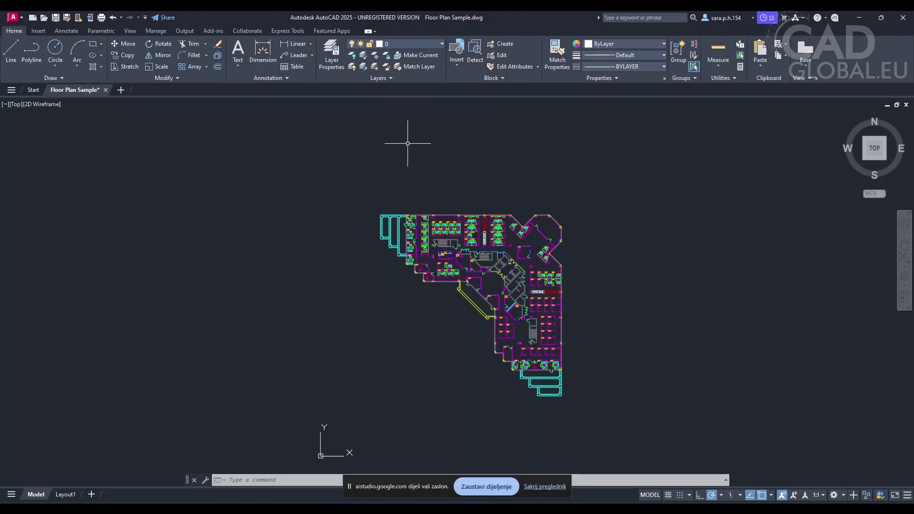
pyautogui.click(544, 486)
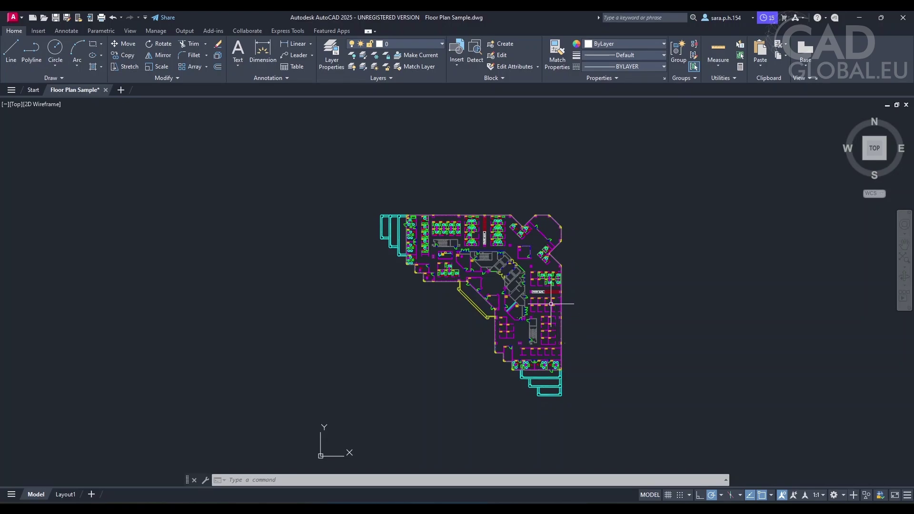
pyautogui.scroll(2, 611, 431)
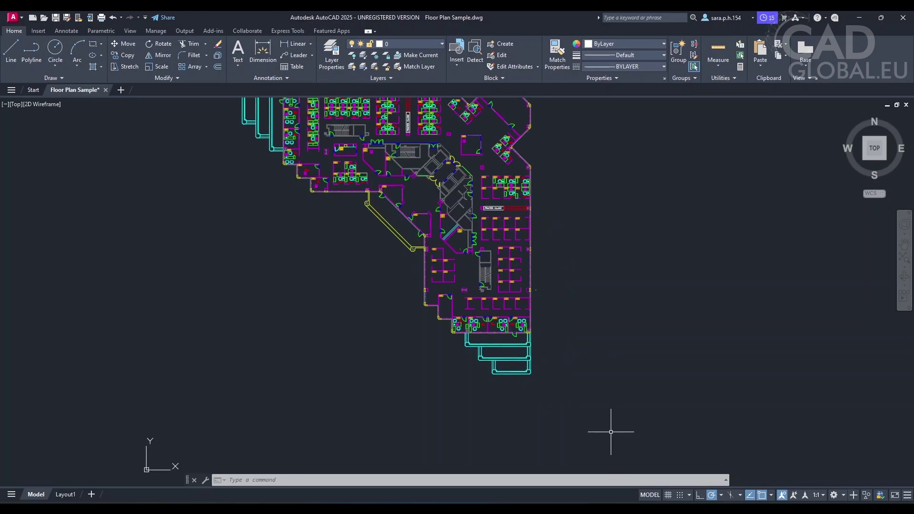
pyautogui.scroll(-4, 611, 432)
pyautogui.scroll(2, 629, 416)
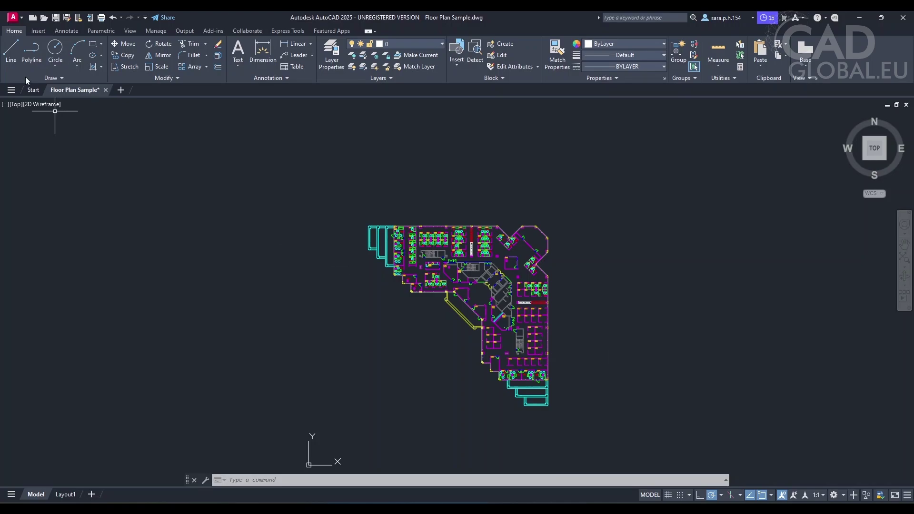
# Step: Open the Plot - Model dialog from the application menu's Print > Plot
pyautogui.click(13, 17)
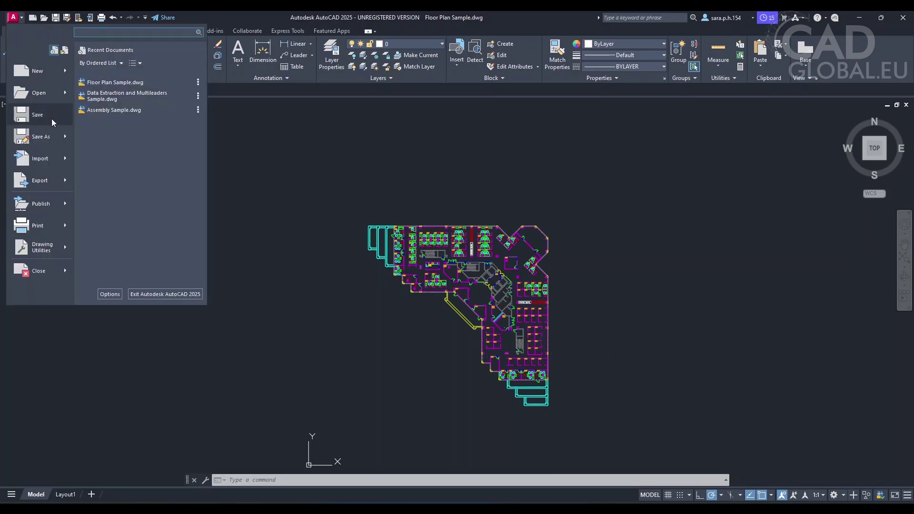
pyautogui.moveTo(65, 225)
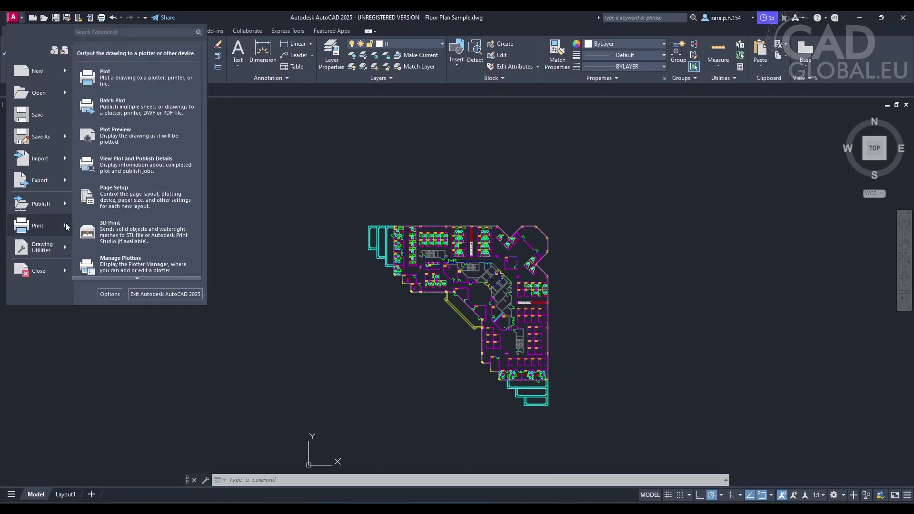
pyautogui.click(157, 83)
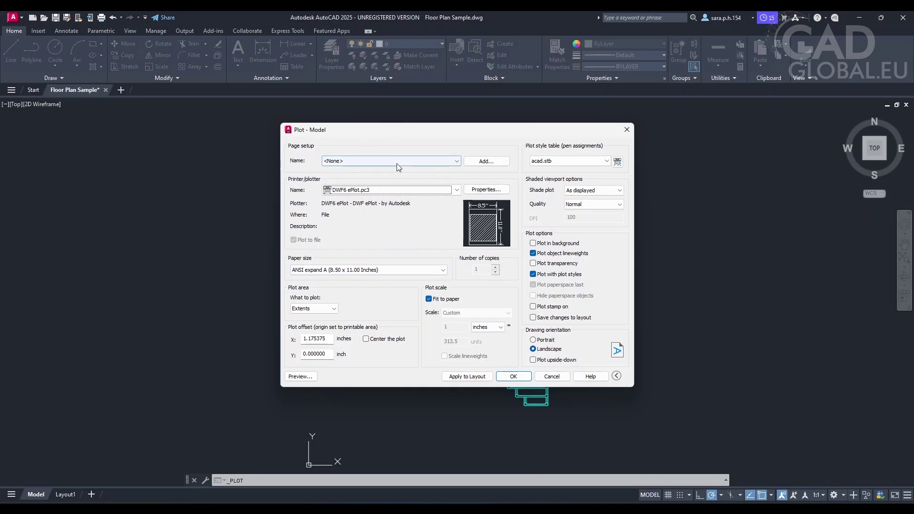
pyautogui.click(458, 162)
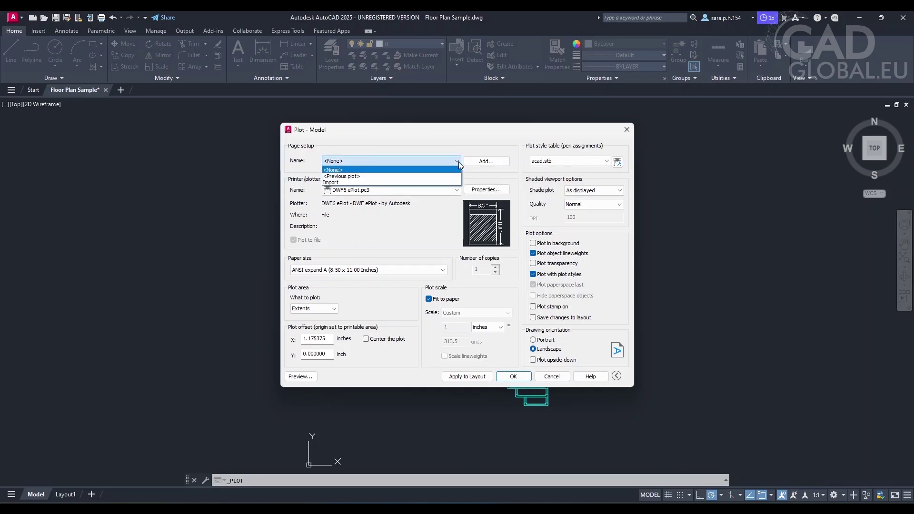
pyautogui.click(459, 163)
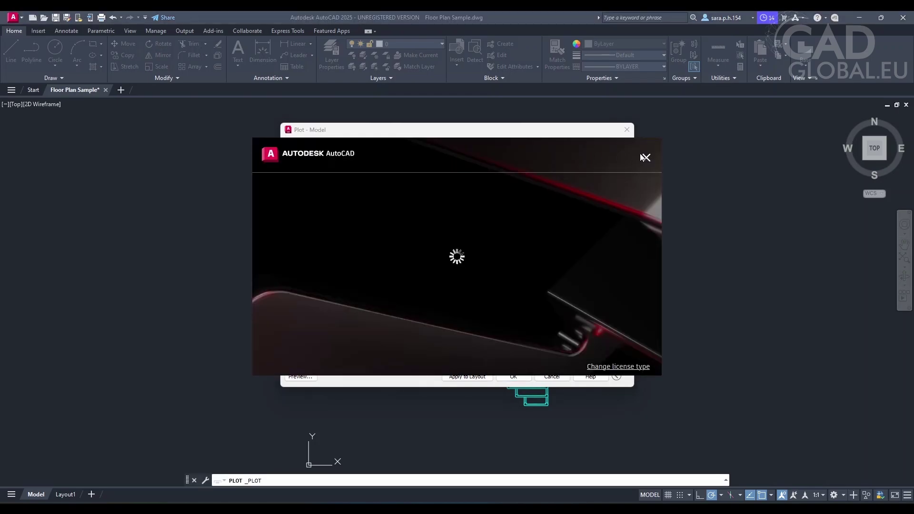
pyautogui.click(646, 158)
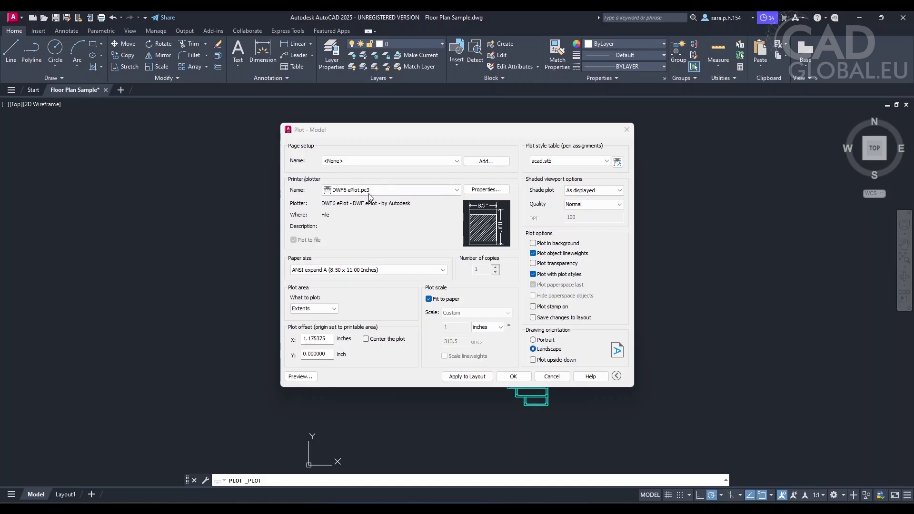
# Step: Change the plotter from DWF6 ePlot to AutoCAD PDF (High Quality Print).pc3
pyautogui.click(404, 190)
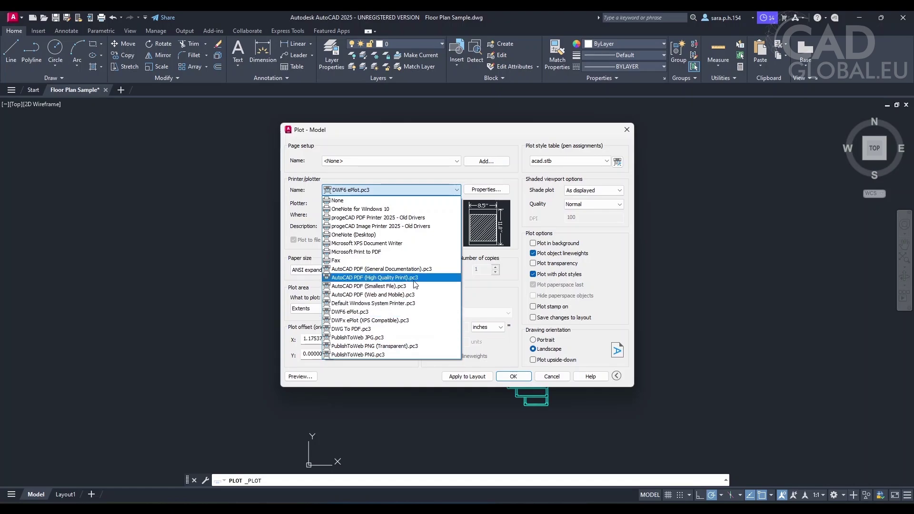
pyautogui.click(392, 269)
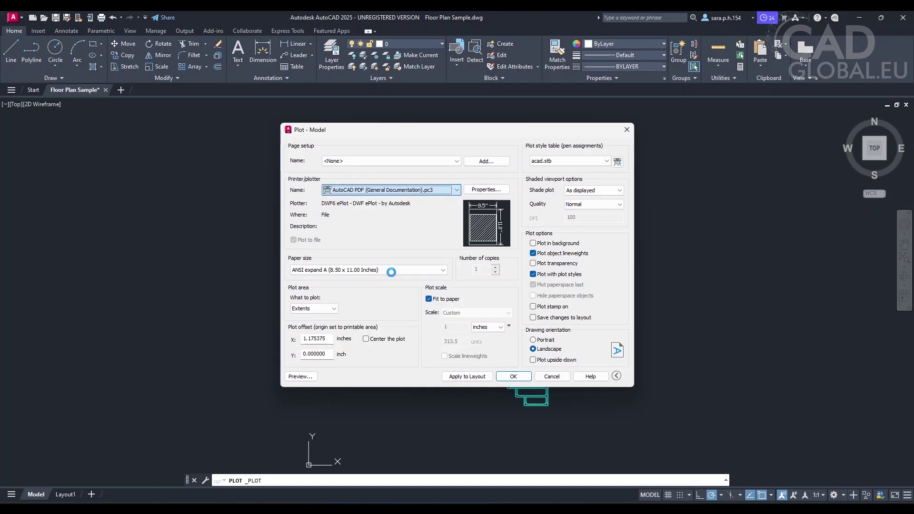
pyautogui.click(395, 190)
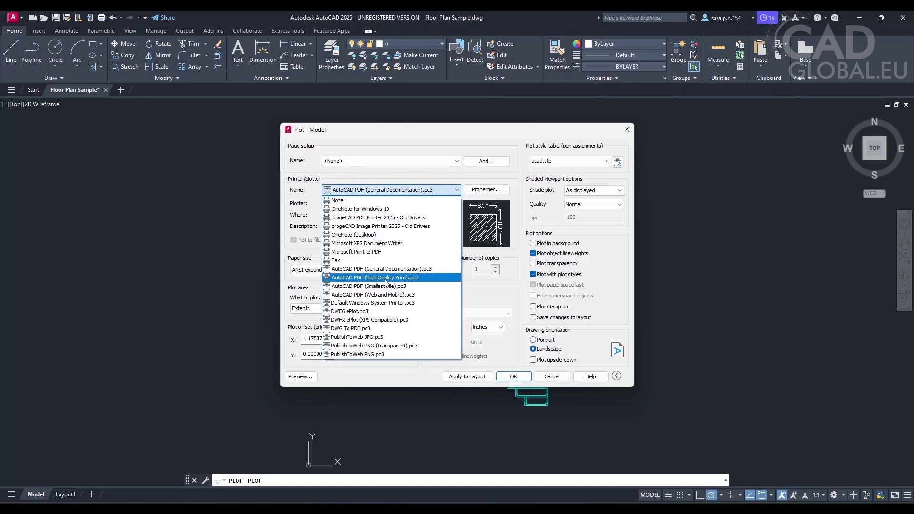
pyautogui.click(386, 278)
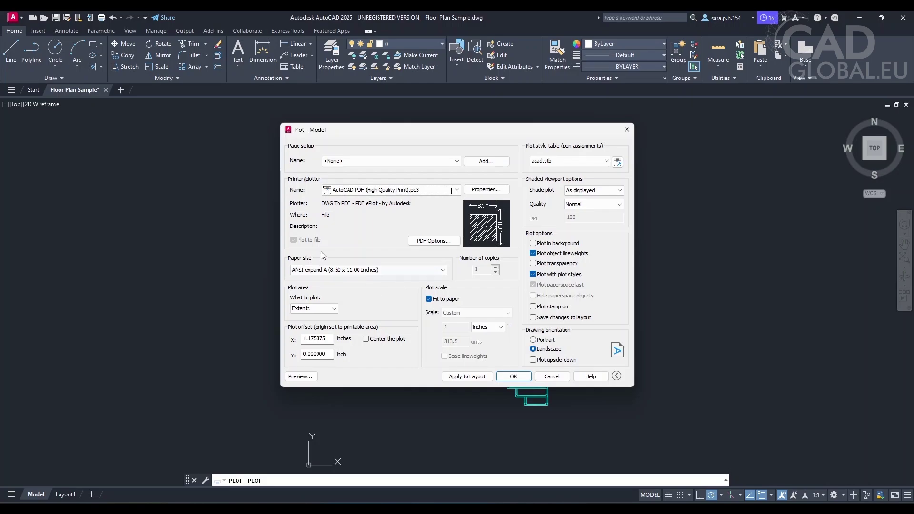
# Step: Choose ISO A3 (297.00 x 420.00 MM) paper and keep Extents as the plot area
pyautogui.click(324, 270)
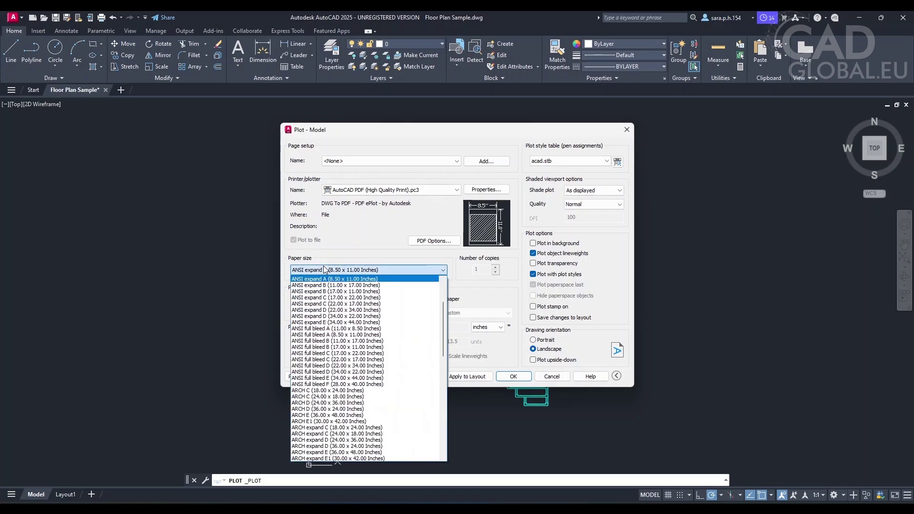
pyautogui.scroll(-5, 357, 326)
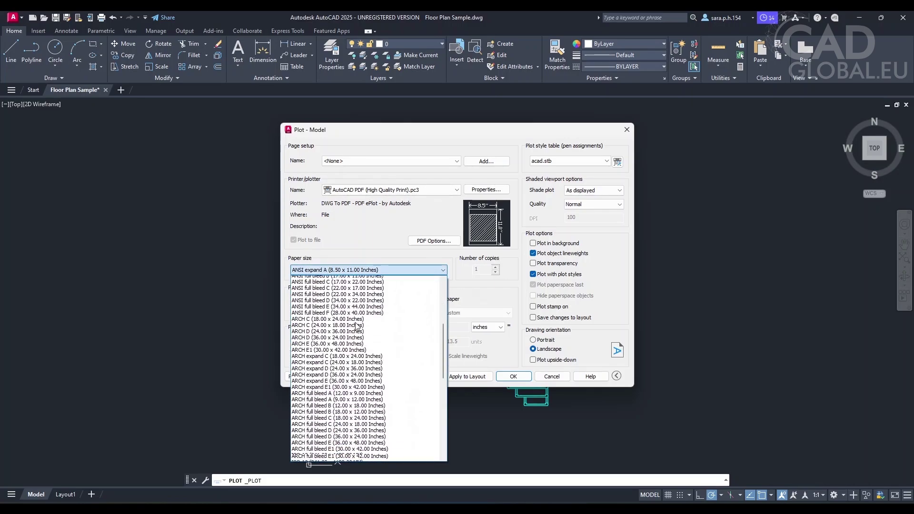
pyautogui.scroll(-2, 356, 326)
pyautogui.scroll(-4, 357, 326)
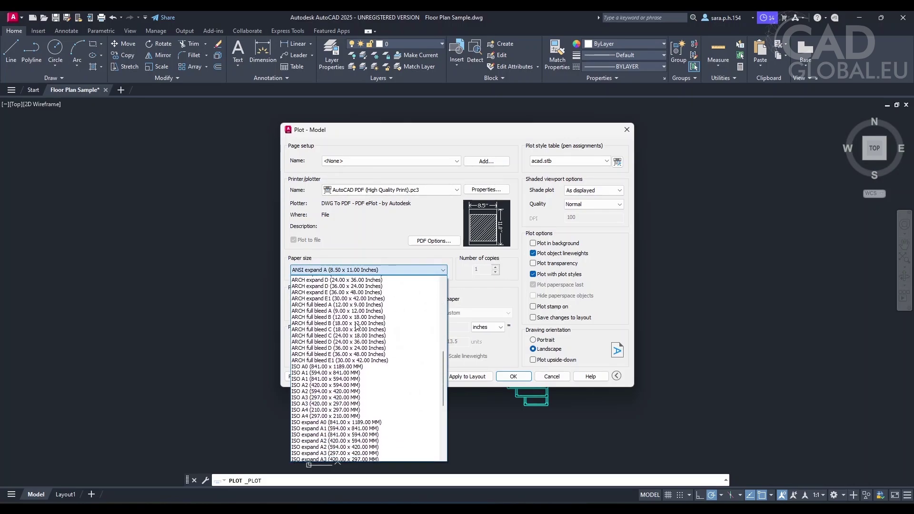
pyautogui.scroll(-1, 356, 326)
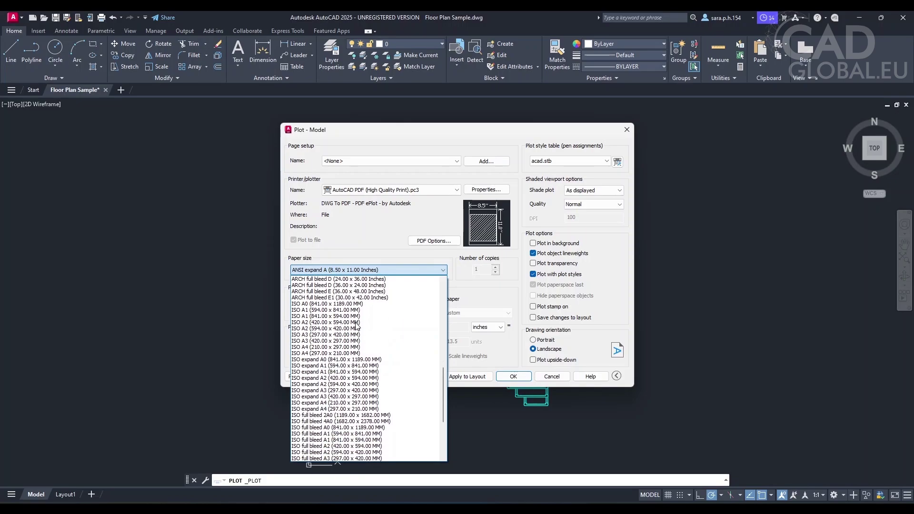
pyautogui.click(335, 335)
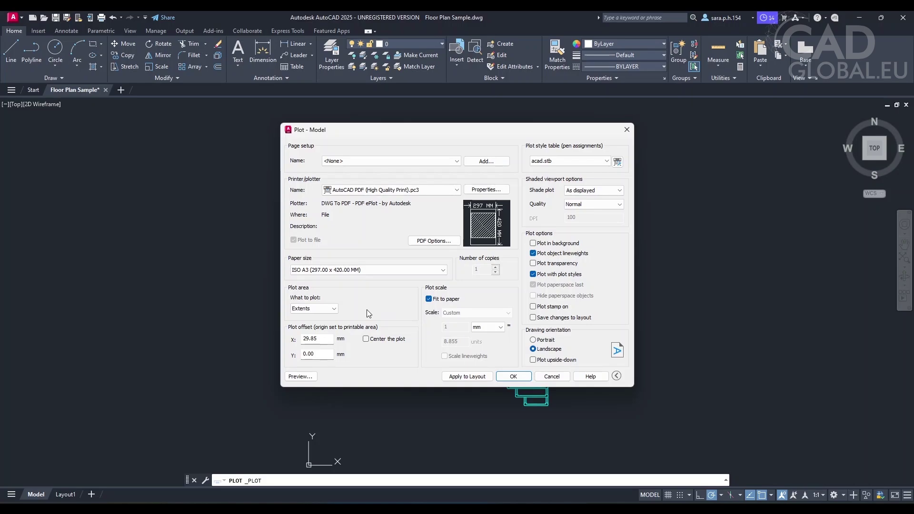
pyautogui.click(333, 311)
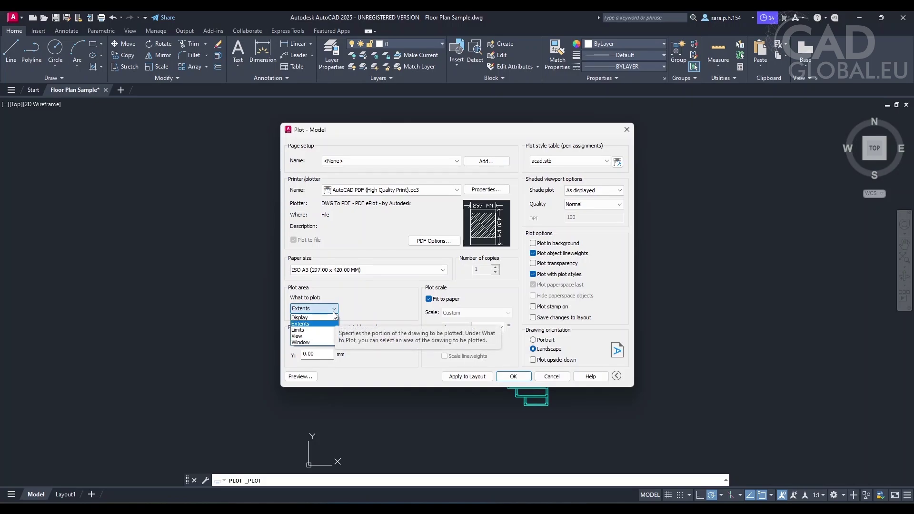
pyautogui.click(333, 312)
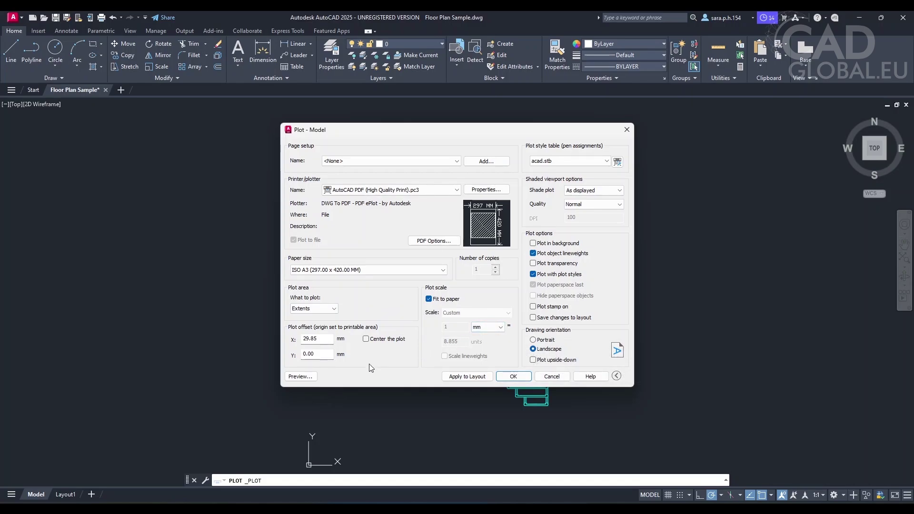
# Step: Preview the plot, then enable Center the plot, shifting X offset to 46.82 mm
pyautogui.click(293, 378)
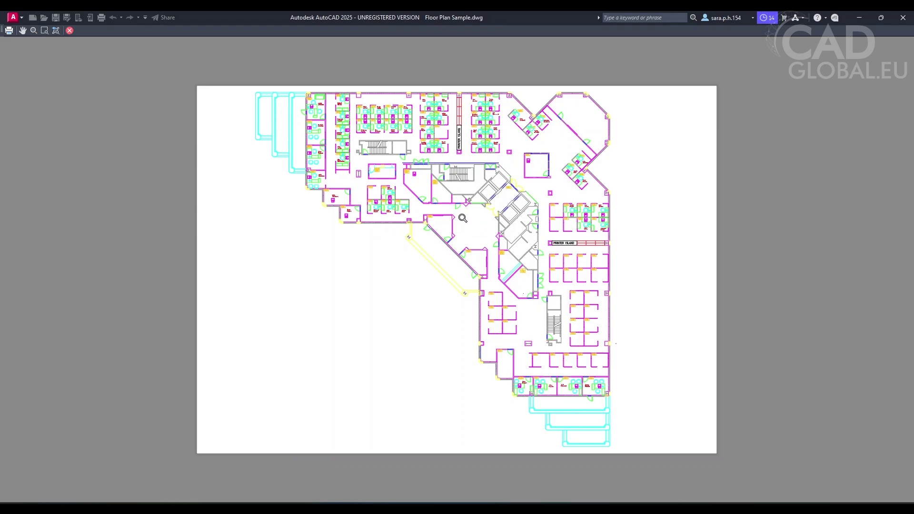
pyautogui.click(70, 31)
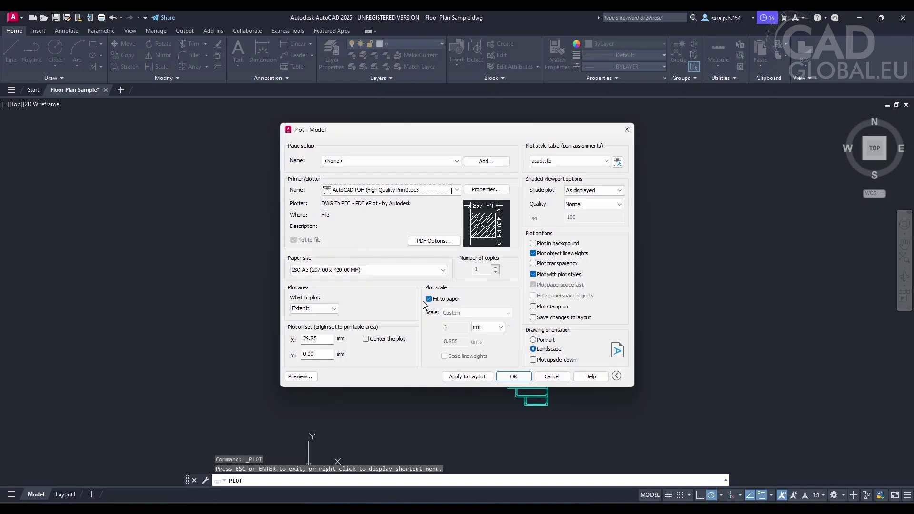
pyautogui.click(366, 339)
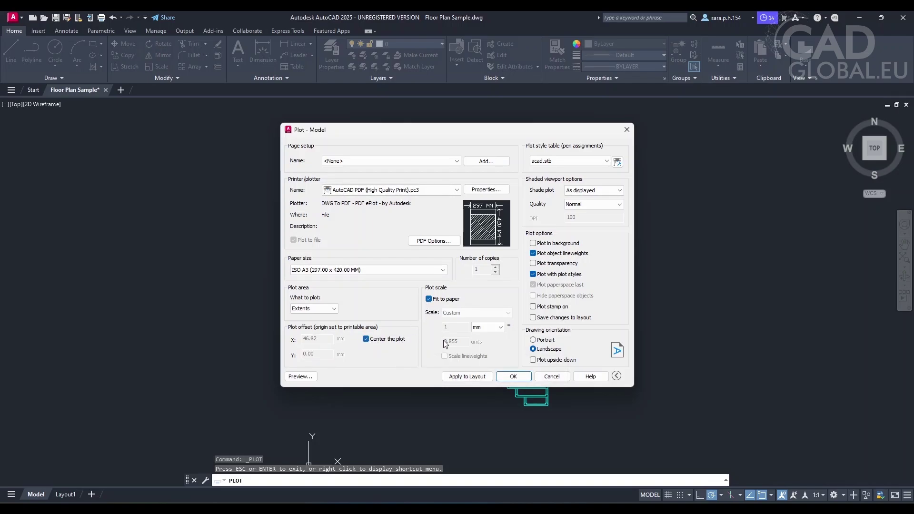
# Step: Turn off Fit to paper, use a 0.8 mm = 8.855 units scale, and preview it
pyautogui.click(428, 299)
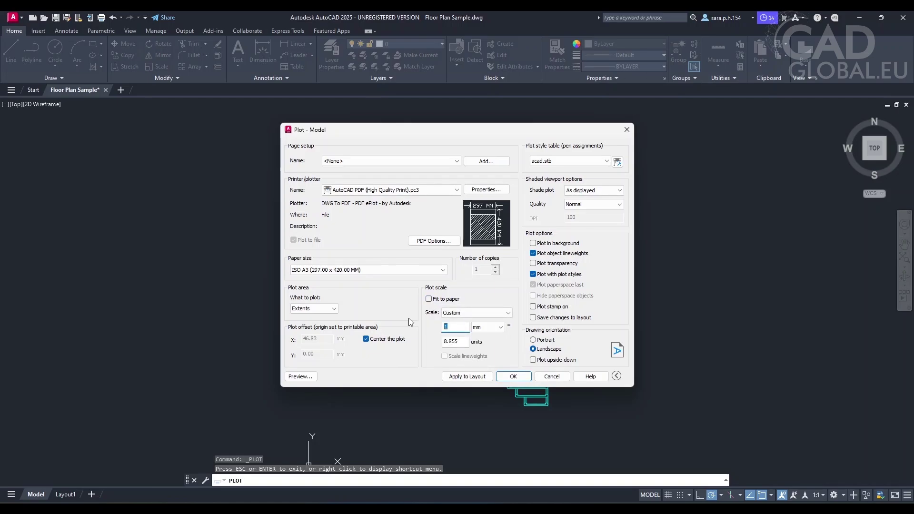
pyautogui.write('0.8')
pyautogui.click(304, 377)
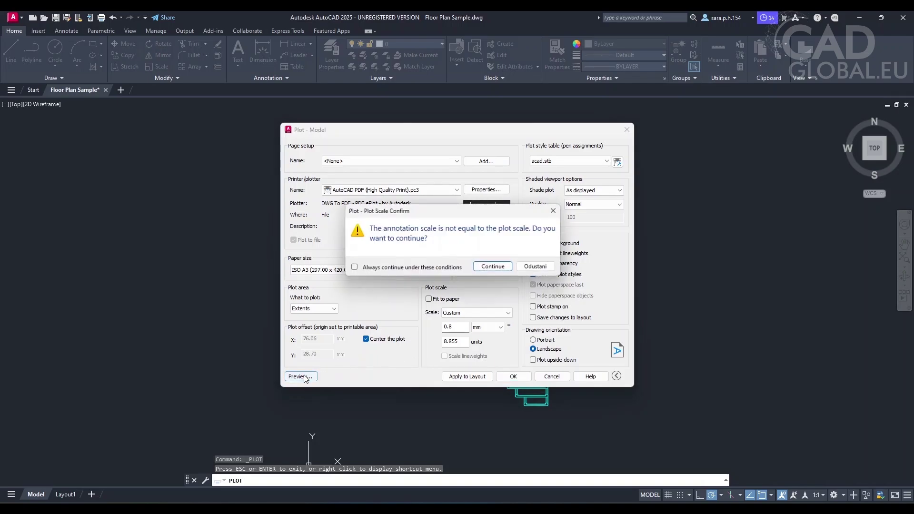
pyautogui.click(492, 265)
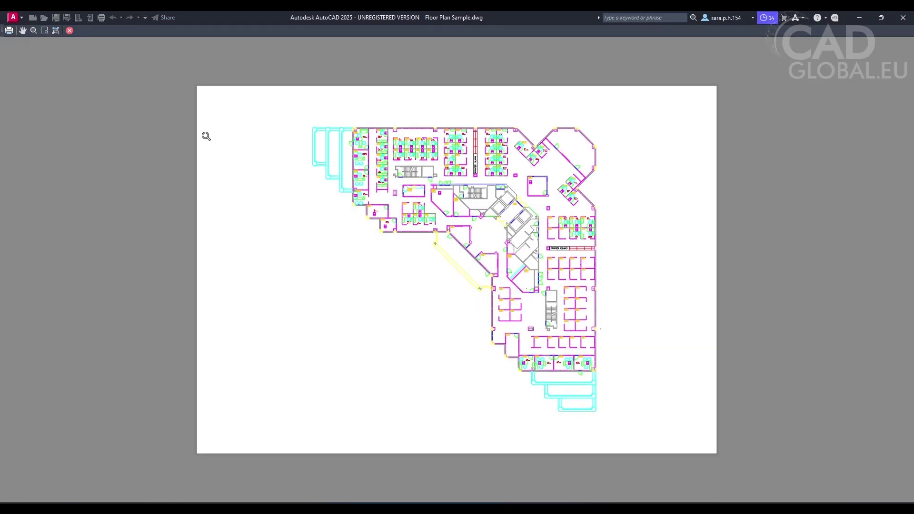
pyautogui.click(70, 30)
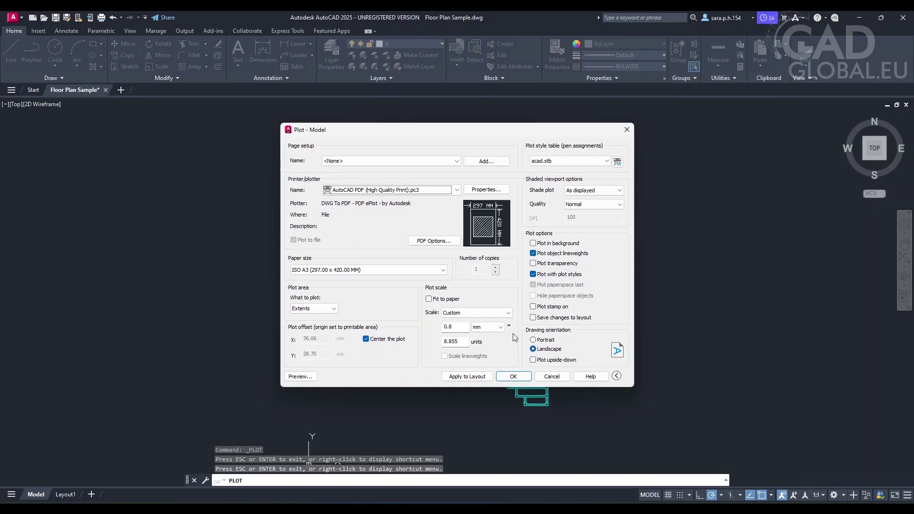
# Step: Plot to Floor Plan Sample-Model.pdf on the Desktop, accepting the scale mismatch warning
pyautogui.click(513, 377)
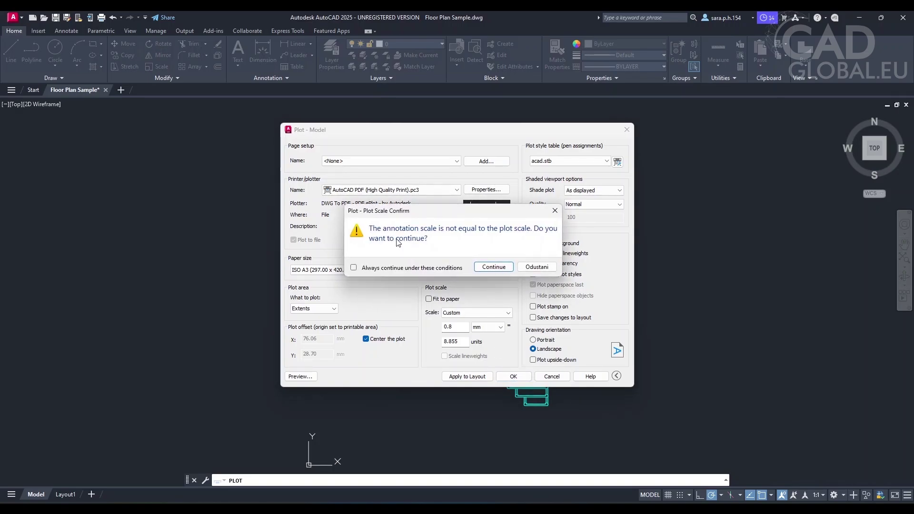
pyautogui.click(493, 267)
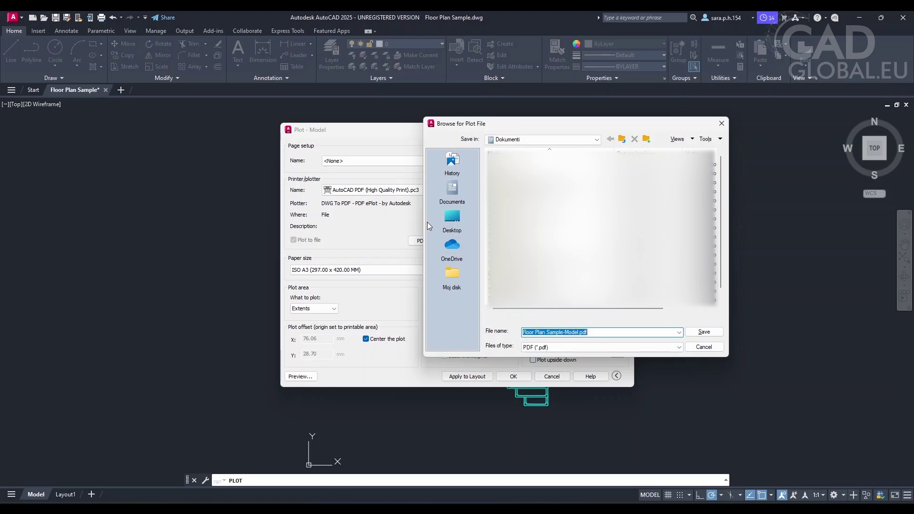
pyautogui.click(452, 218)
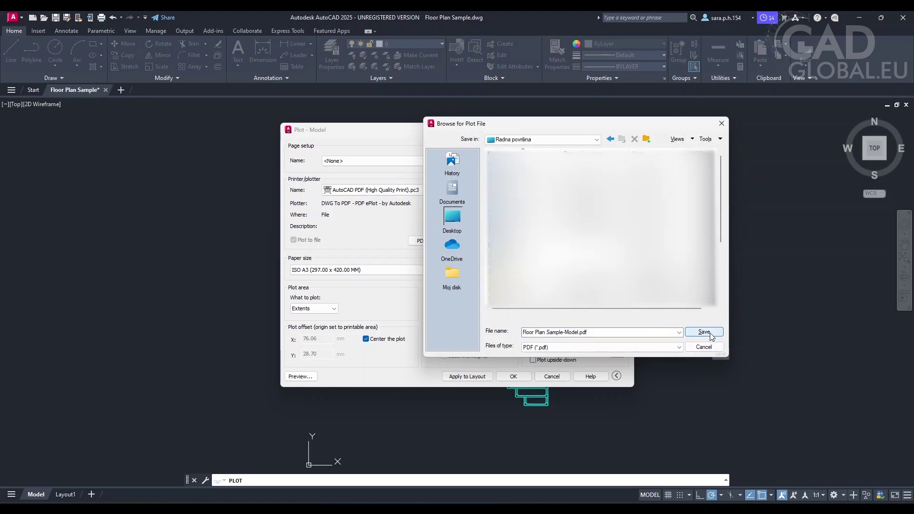
pyautogui.click(704, 348)
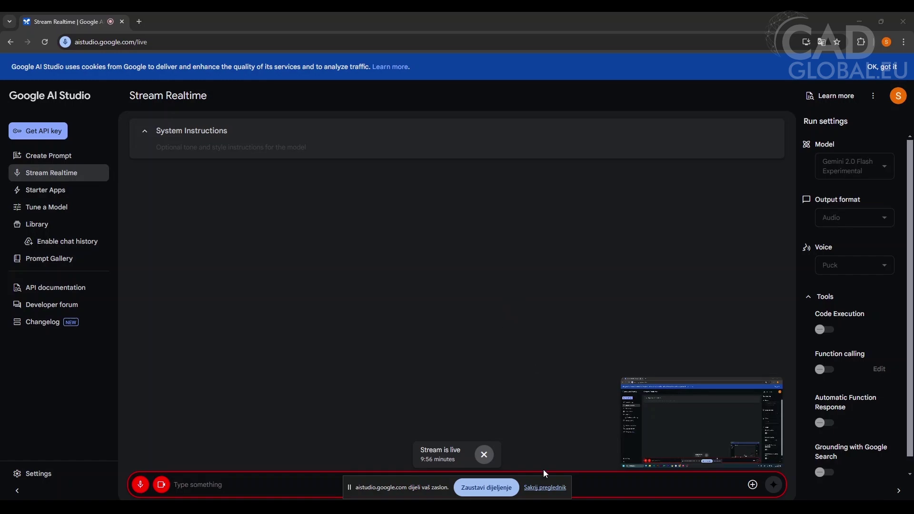
# Step: Dismiss the screen-sharing notice and return to AutoCAD's blank Drawing1
pyautogui.click(545, 488)
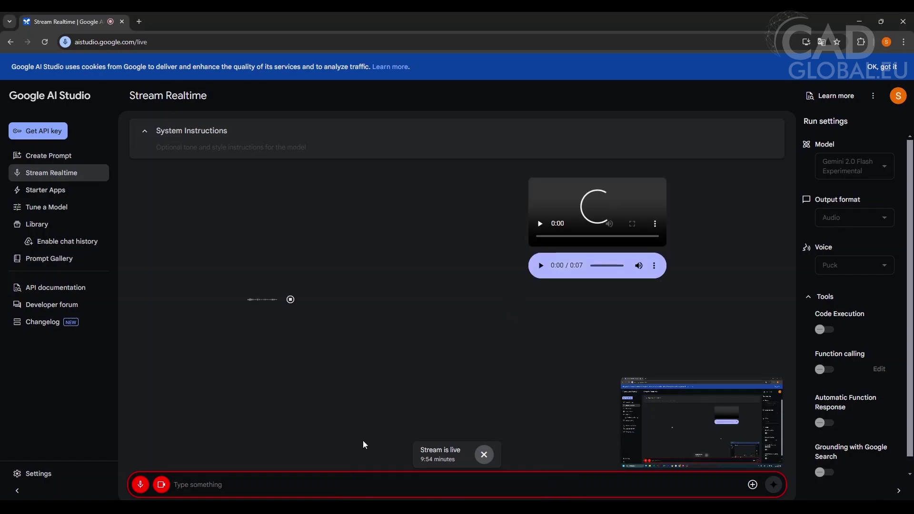
pyautogui.hotkey('alt', 'Tab')
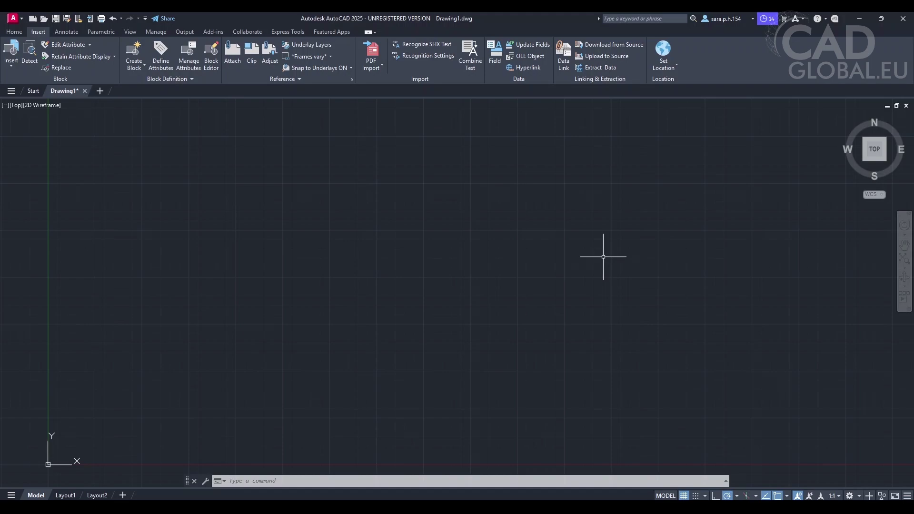
# Step: Import the CADGLOBAL_ifc.ifc file through the application menu's Import option
pyautogui.click(12, 19)
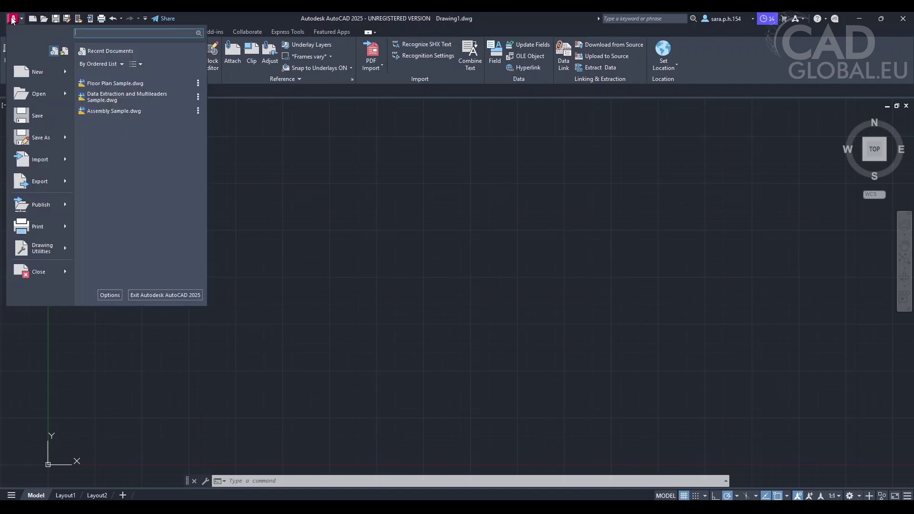
pyautogui.moveTo(64, 164)
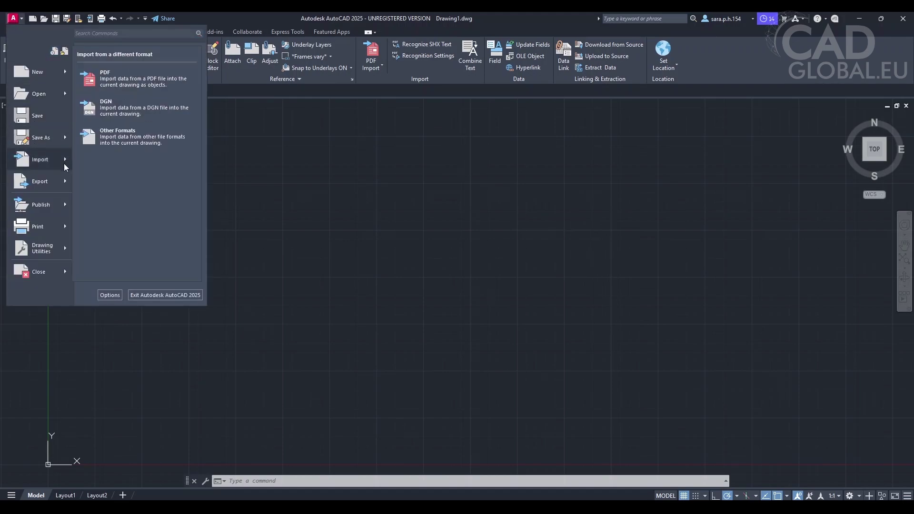
pyautogui.click(138, 139)
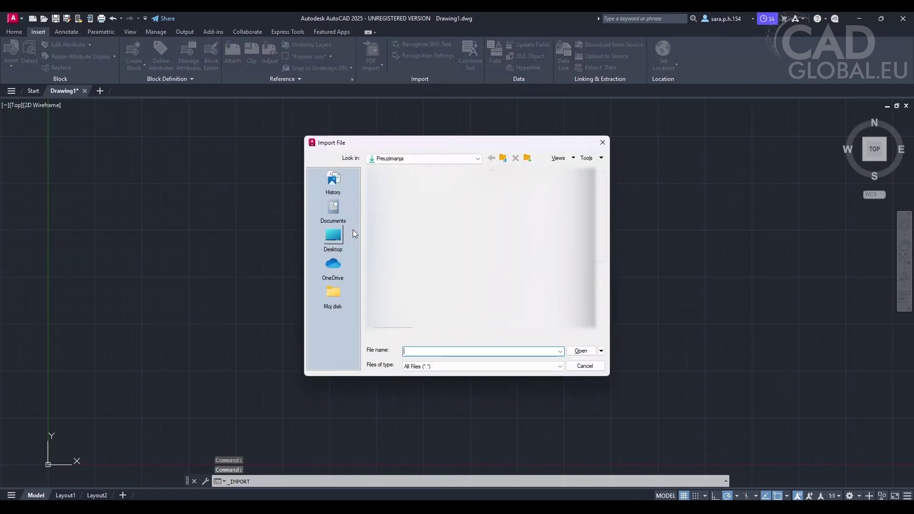
pyautogui.click(417, 193)
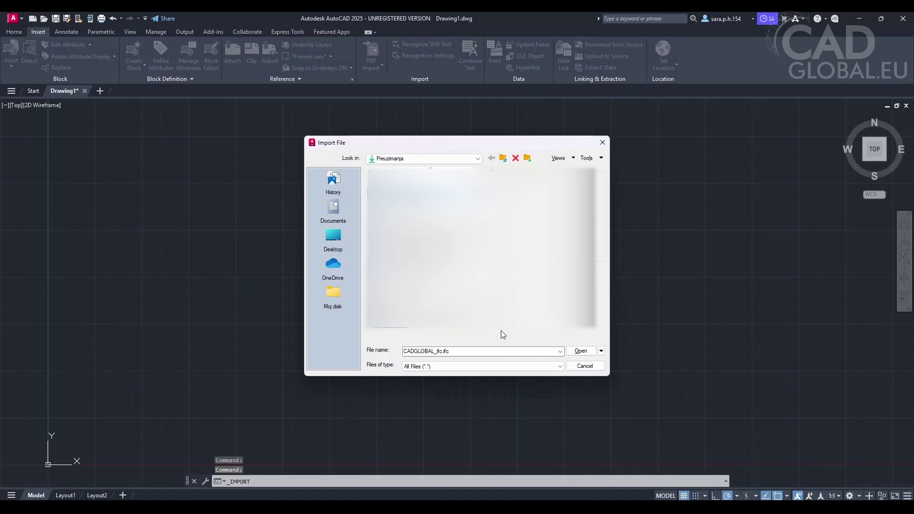
pyautogui.click(580, 352)
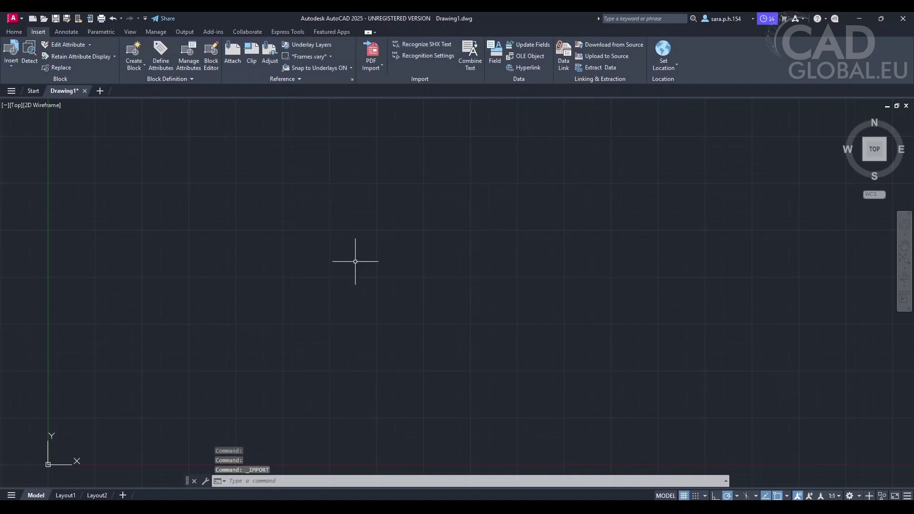
pyautogui.scroll(-2, 344, 293)
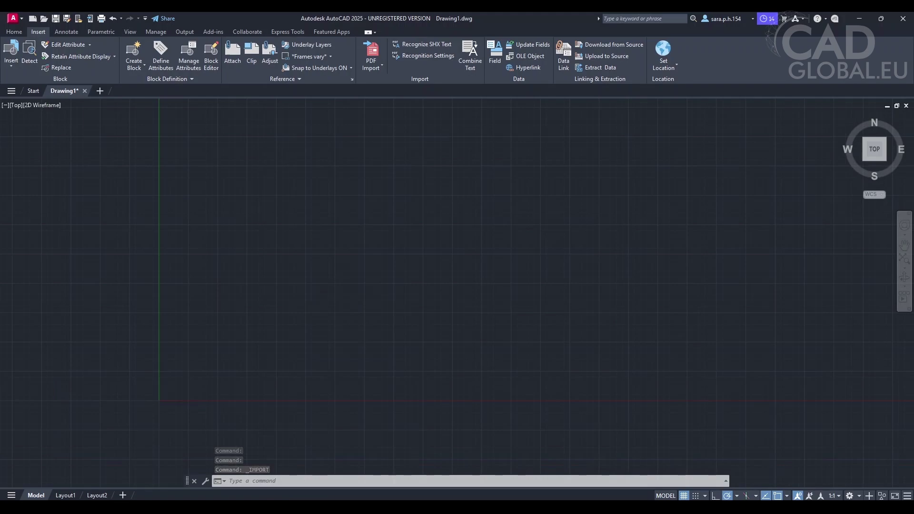
pyautogui.scroll(2, 343, 293)
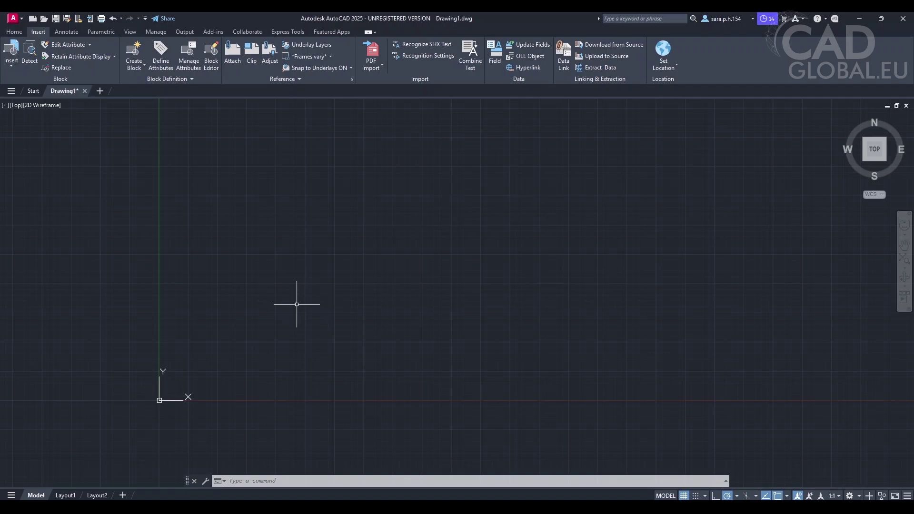
# Step: Re-run Import > Other Formats, leave the file type unchanged, and open CADGLOBAL_ifc.ifc
pyautogui.click(15, 19)
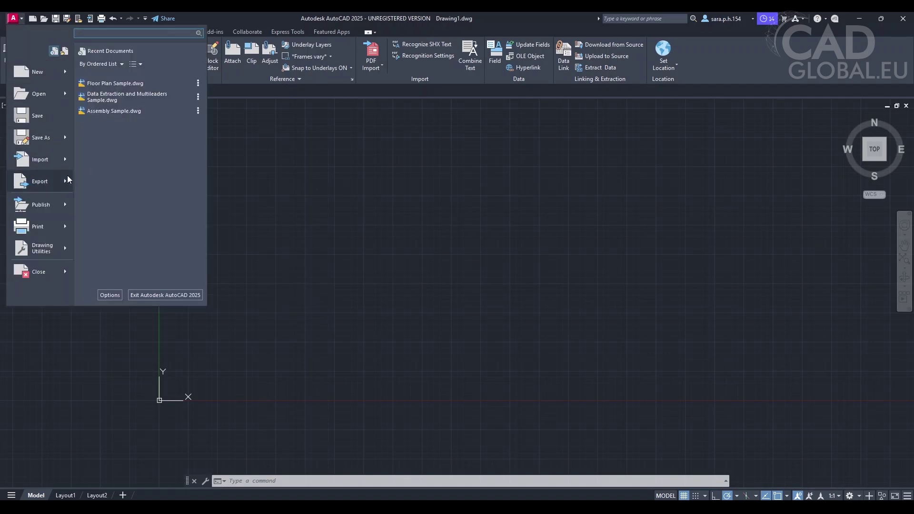
pyautogui.click(104, 148)
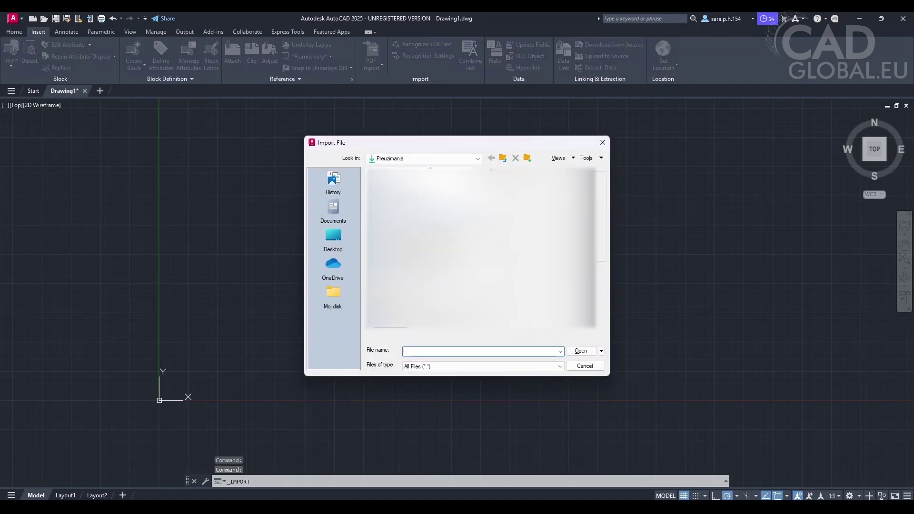
pyautogui.click(509, 370)
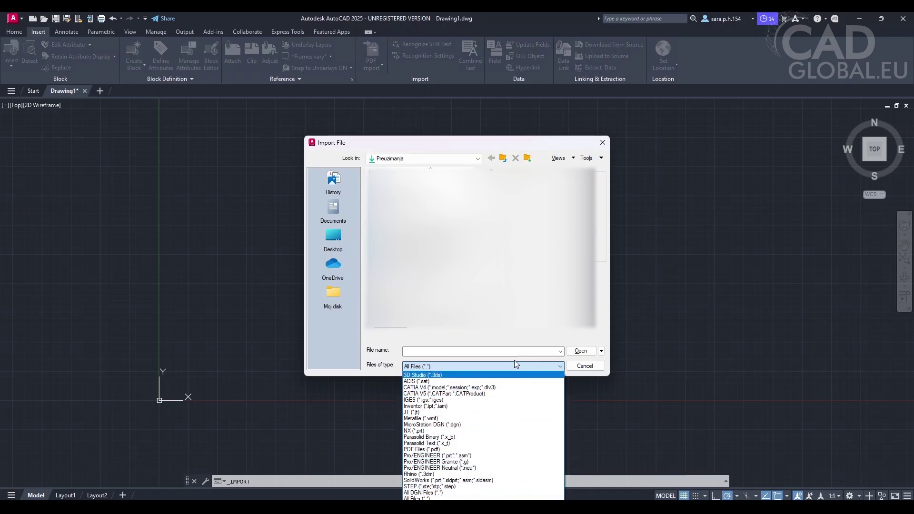
pyautogui.press('Escape')
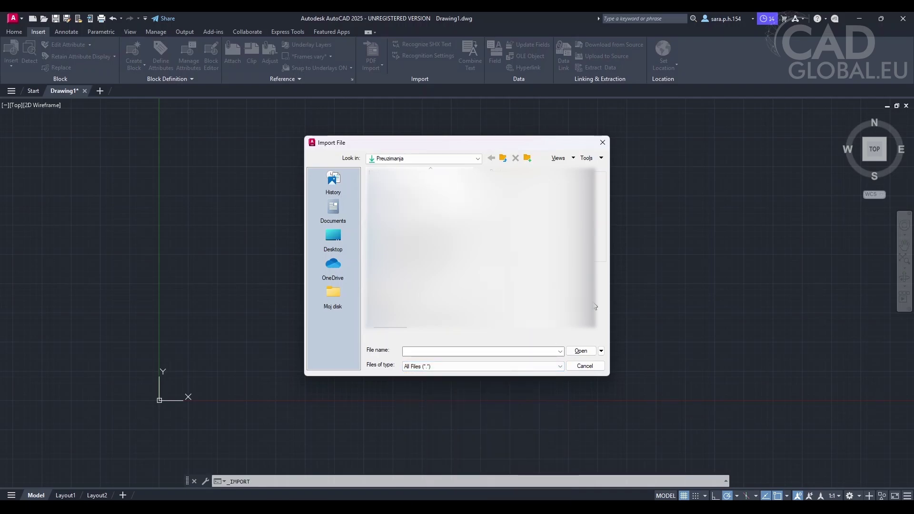
pyautogui.click(423, 194)
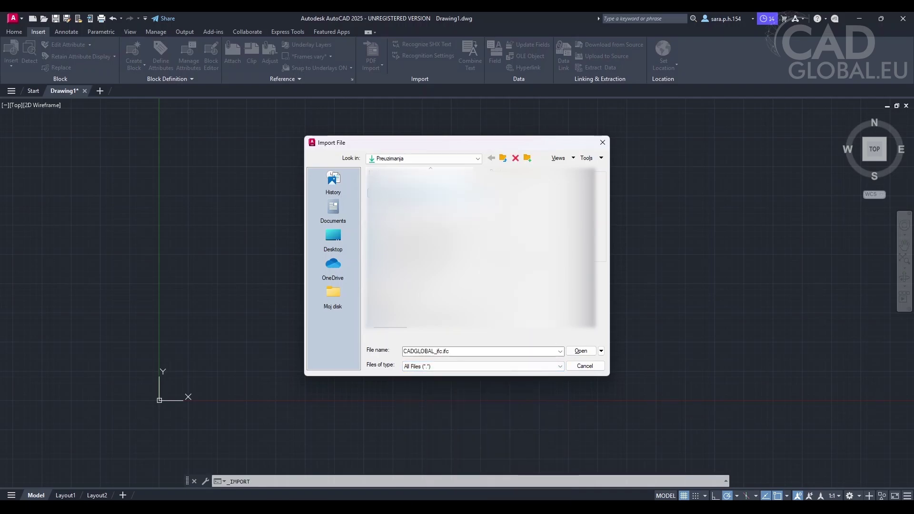
pyautogui.click(580, 351)
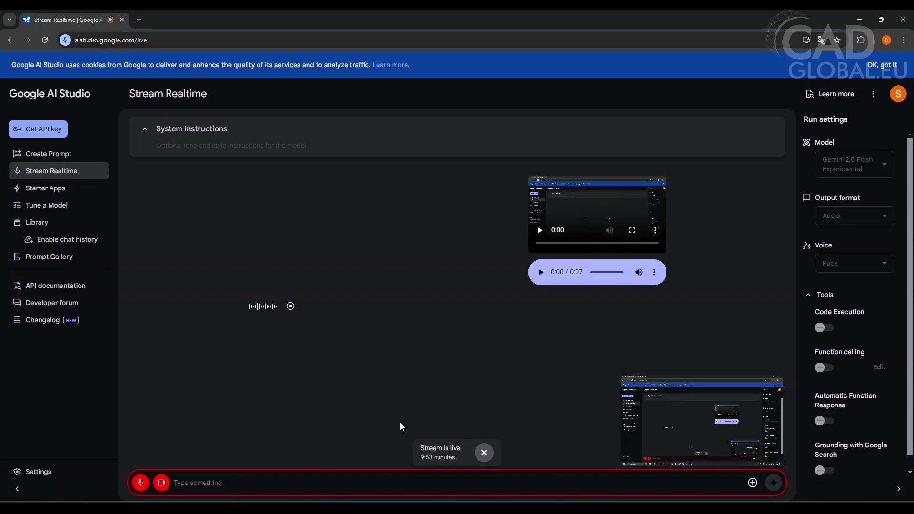
# Step: Switch from Google AI Studio back to AutoCAD's empty Drawing2
pyautogui.hotkey('alt', 'Tab')
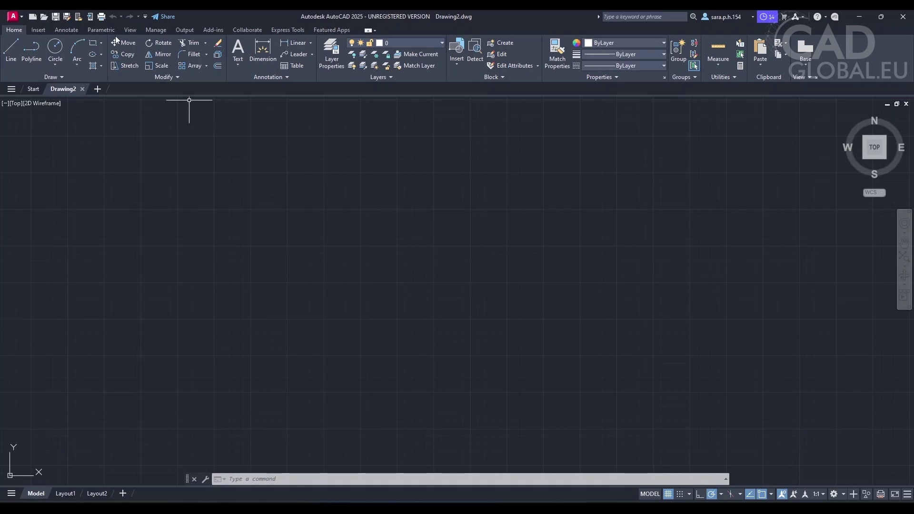
# Step: Start PDF Import from the Insert tab and load Floor Plan Sample-Model.pdf from the Desktop
pyautogui.click(43, 30)
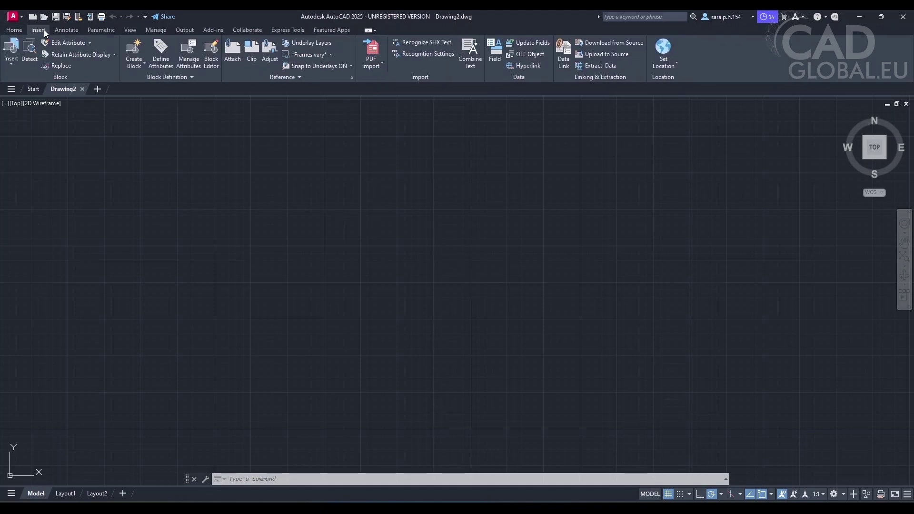
pyautogui.click(375, 46)
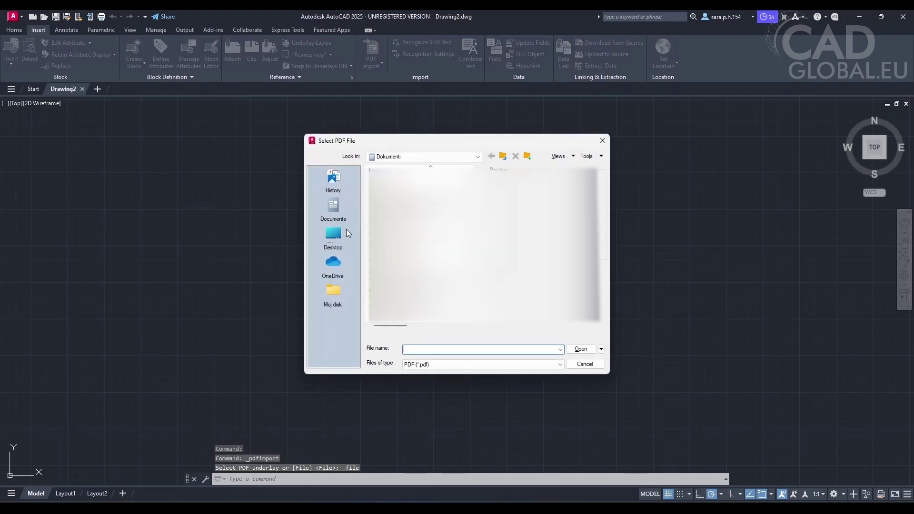
pyautogui.click(333, 234)
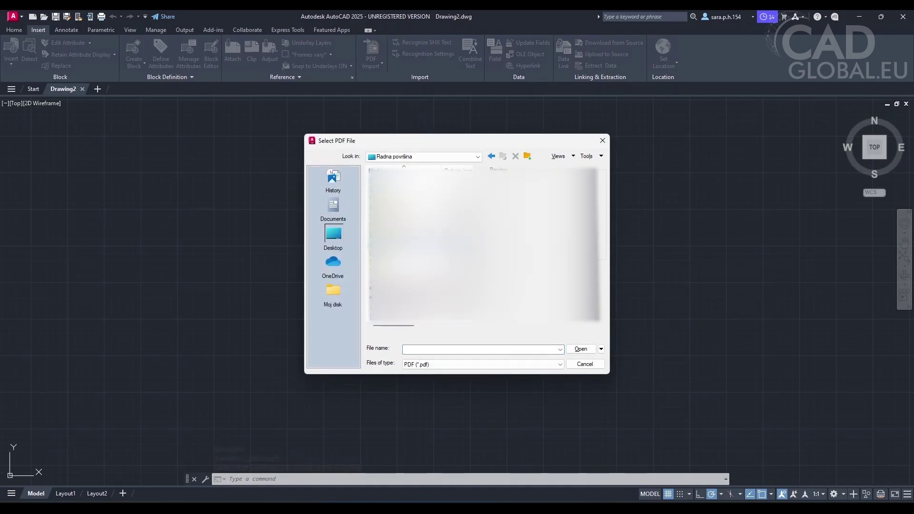
pyautogui.click(416, 310)
pyautogui.click(581, 351)
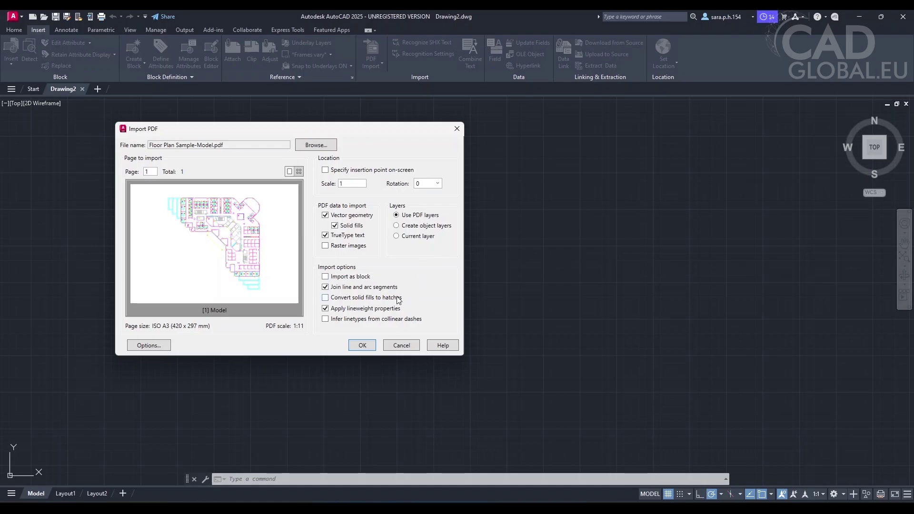
# Step: Tick Convert solid fills to hatches in the Import PDF options
pyautogui.click(325, 298)
# Step: Run the PDF import, zoom in on the plan, and select the long diagonal wall polyline
pyautogui.click(364, 345)
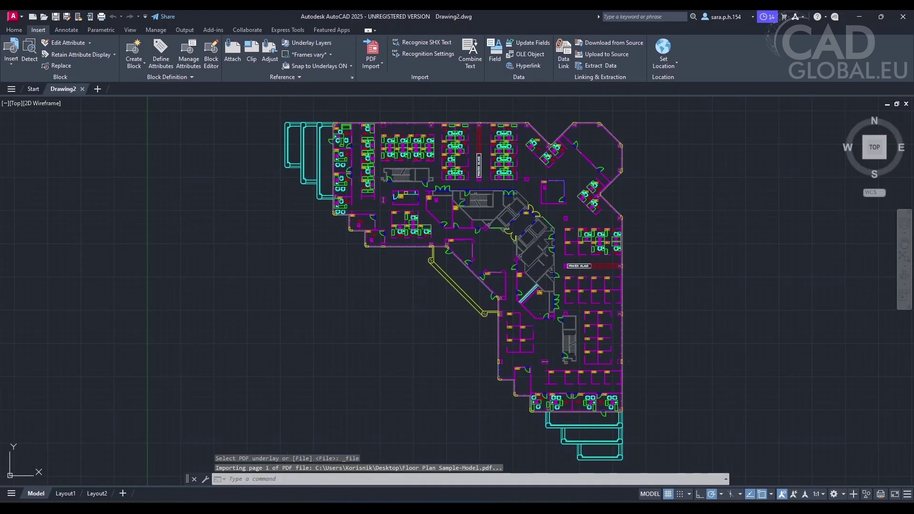
pyautogui.scroll(4, 492, 233)
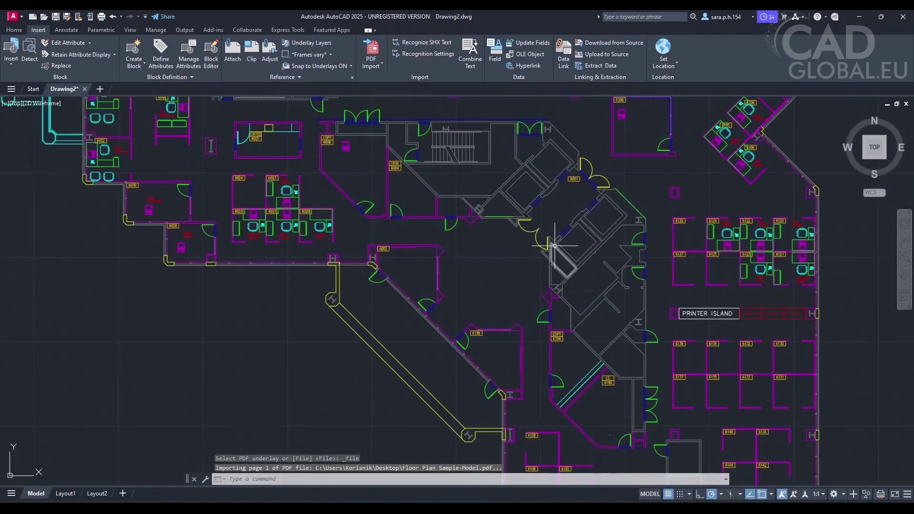
pyautogui.scroll(8, 555, 246)
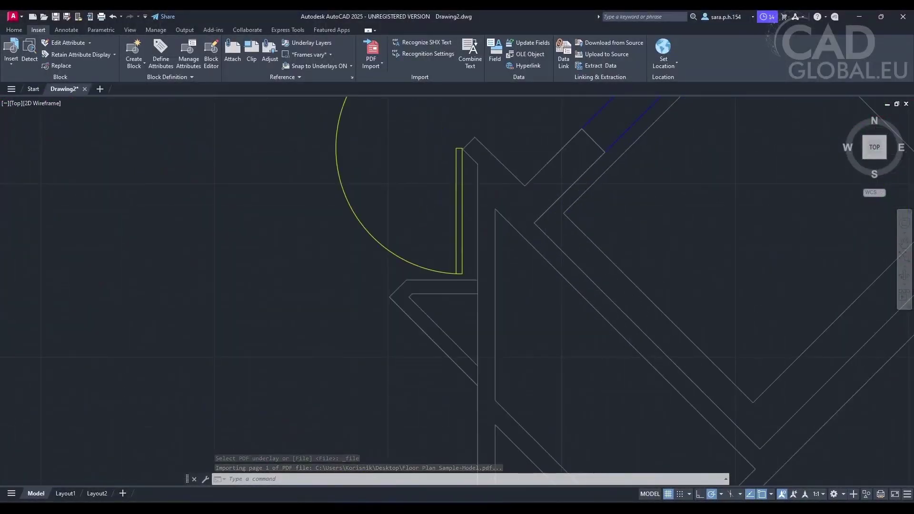
pyautogui.scroll(5, 530, 257)
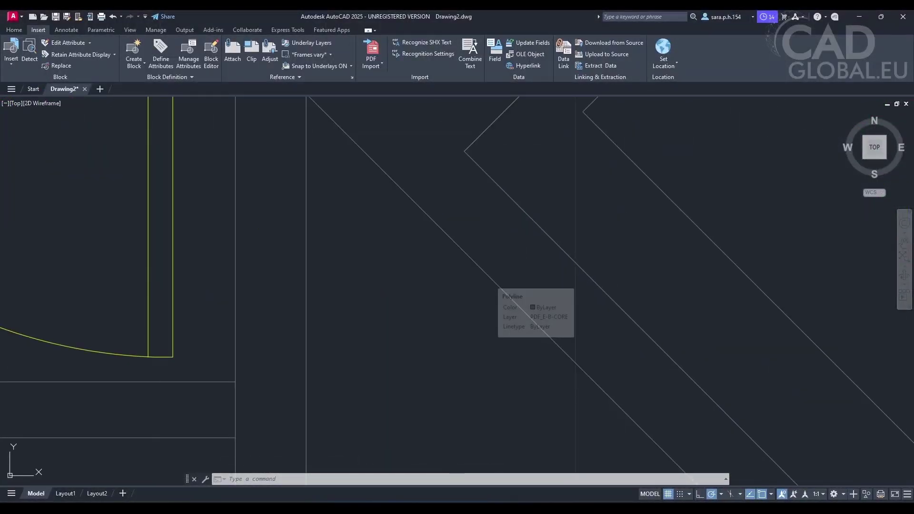
pyautogui.click(491, 283)
pyautogui.scroll(-10, 555, 243)
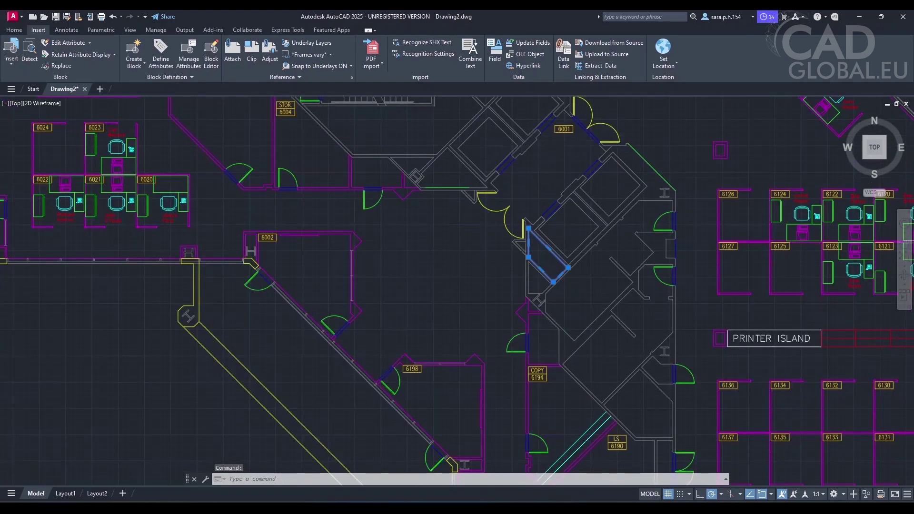
pyautogui.scroll(-10, 443, 266)
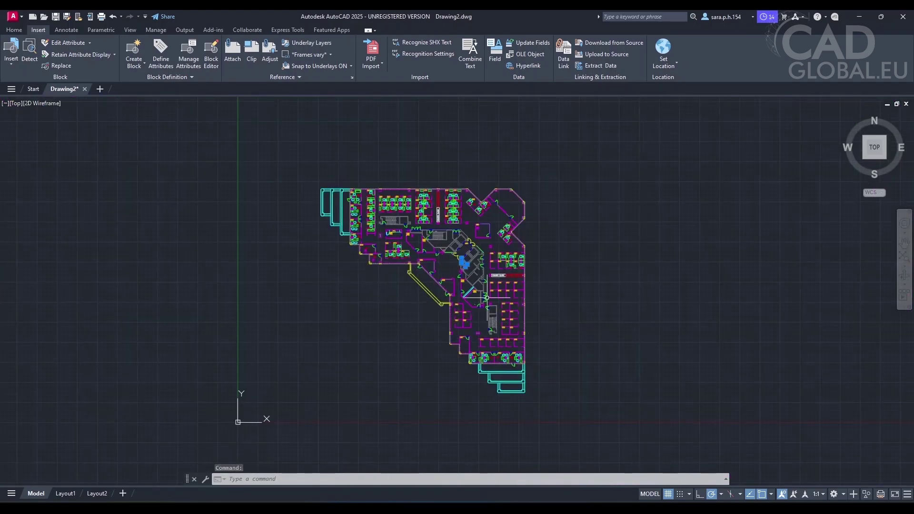
pyautogui.scroll(5, 487, 297)
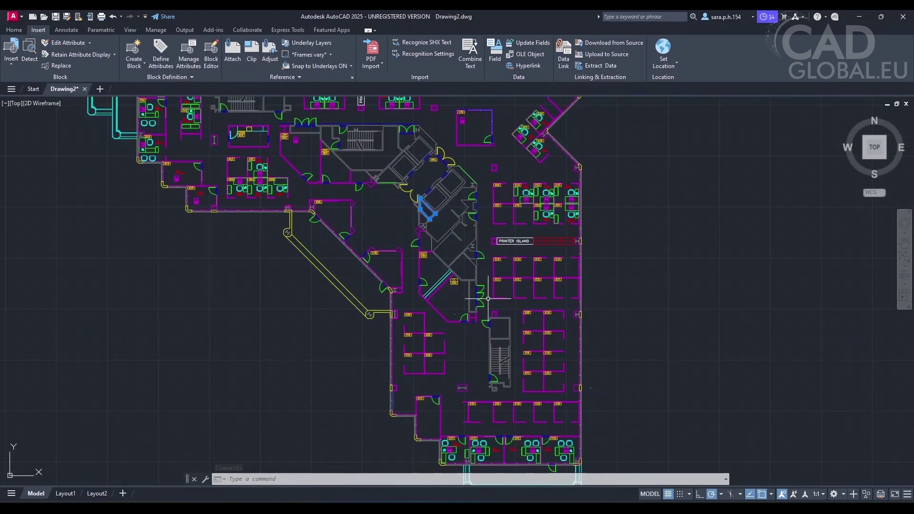
pyautogui.scroll(-5, 599, 337)
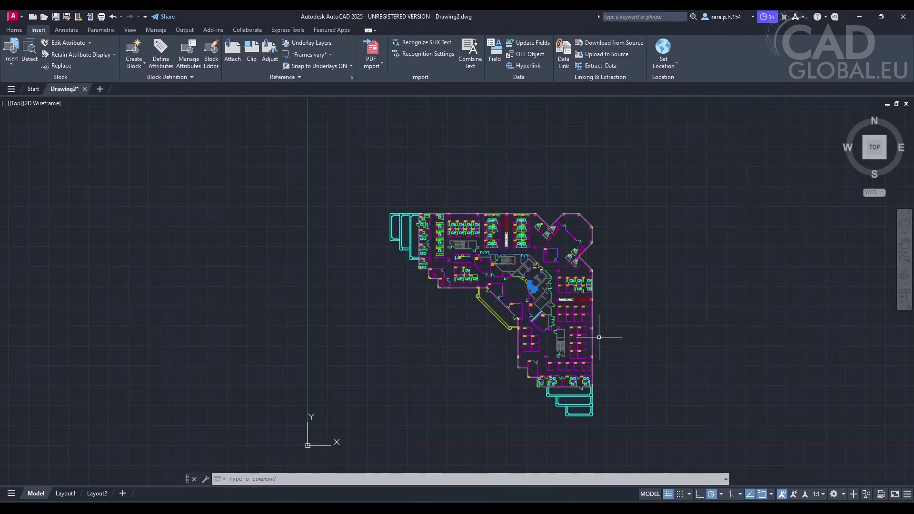
pyautogui.scroll(5, 599, 337)
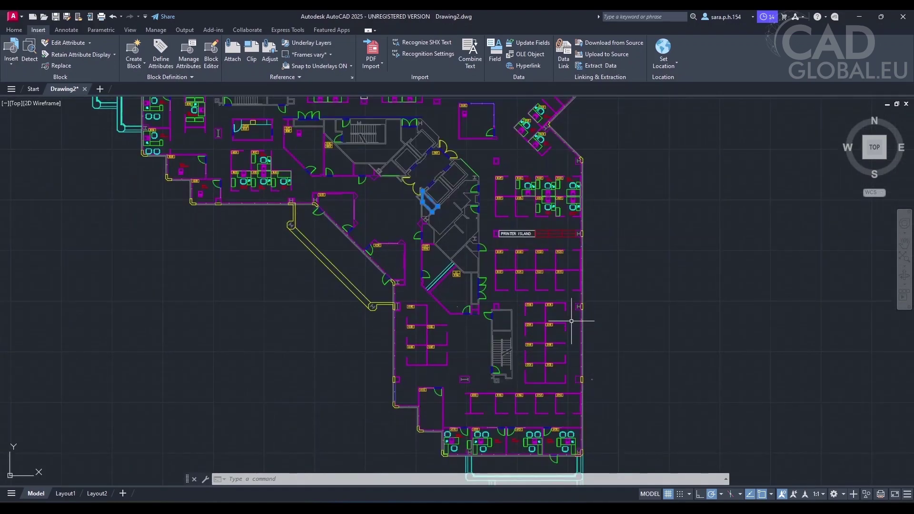
# Step: Select the wall polylines near the printer island, then clear the selection with Esc
pyautogui.click(607, 312)
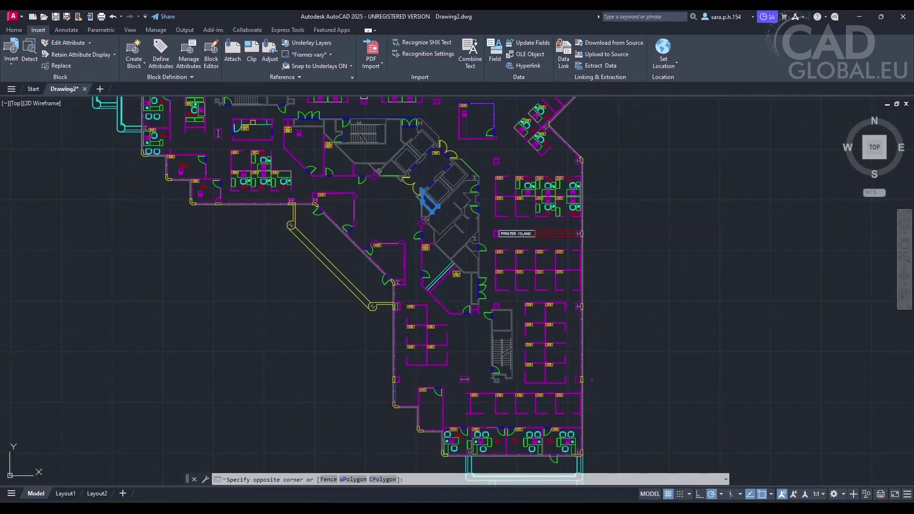
pyautogui.click(562, 281)
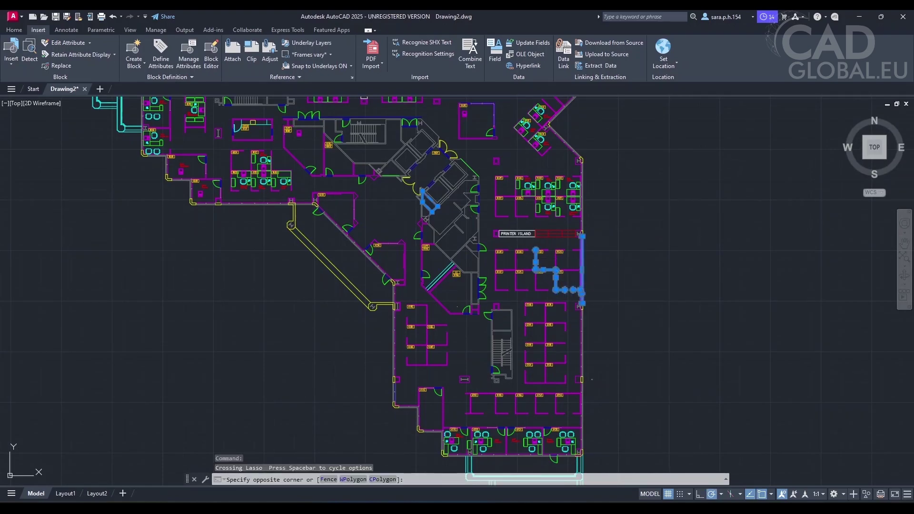
pyautogui.click(613, 308)
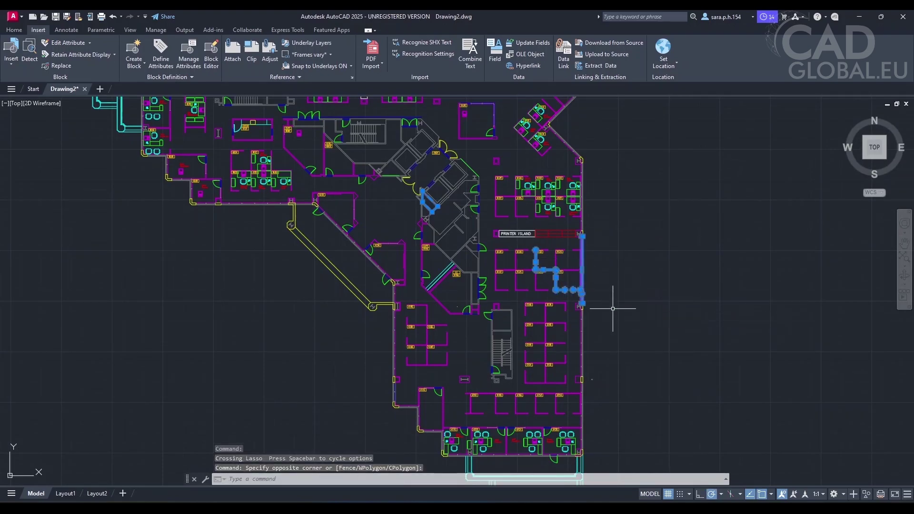
pyautogui.press('Escape')
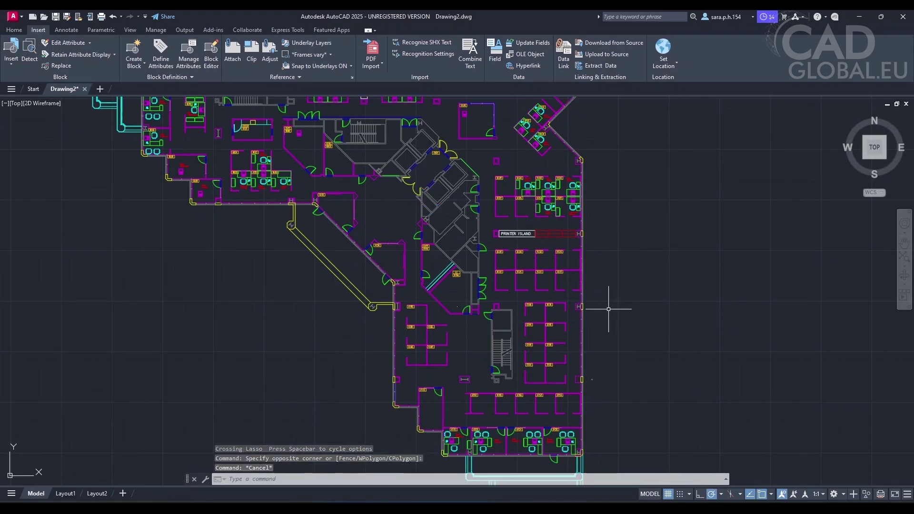
pyautogui.scroll(-4, 609, 308)
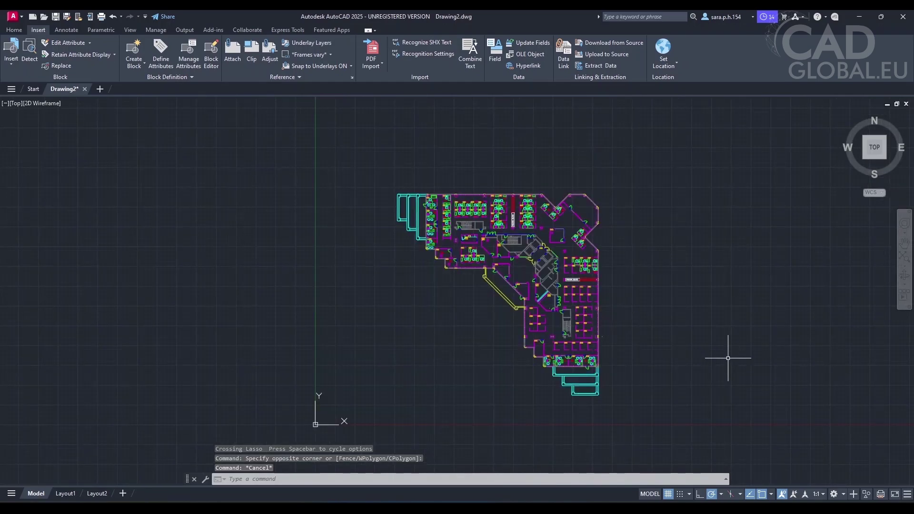
pyautogui.scroll(2, 739, 368)
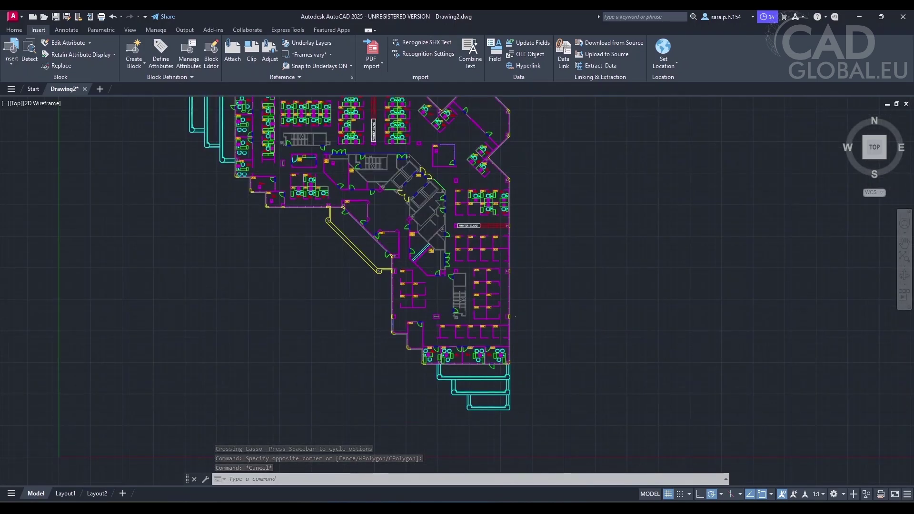
pyautogui.scroll(-4, 695, 362)
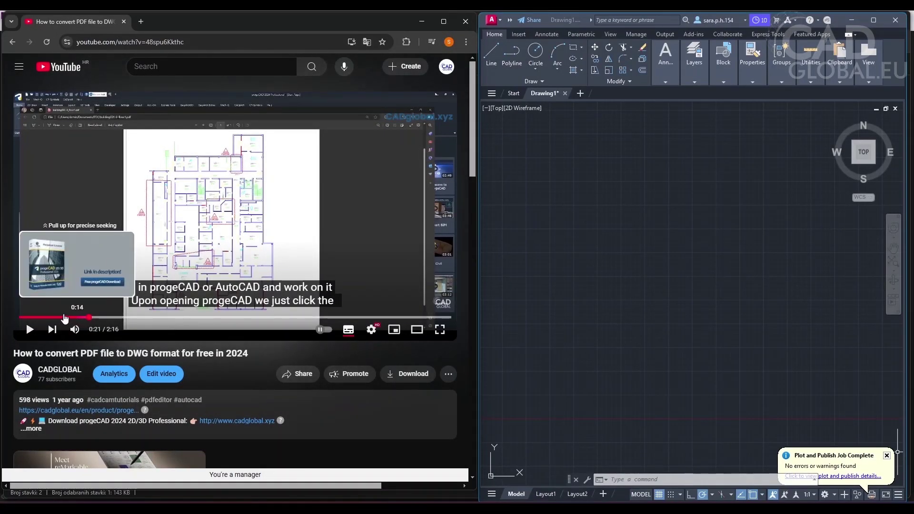
# Step: Replay the YouTube tutorial from about 0:14, minimize the PDF viewer, and focus AutoCAD
pyautogui.click(65, 318)
pyautogui.press('space')
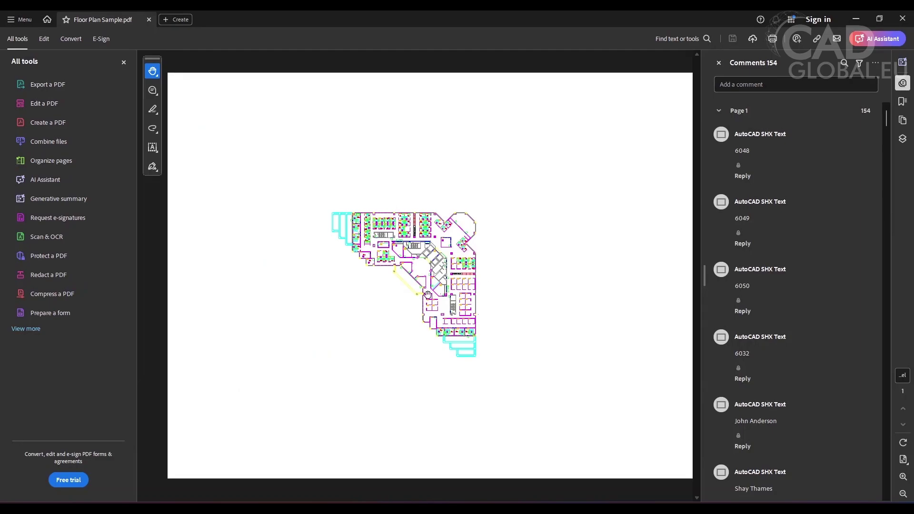
pyautogui.click(436, 507)
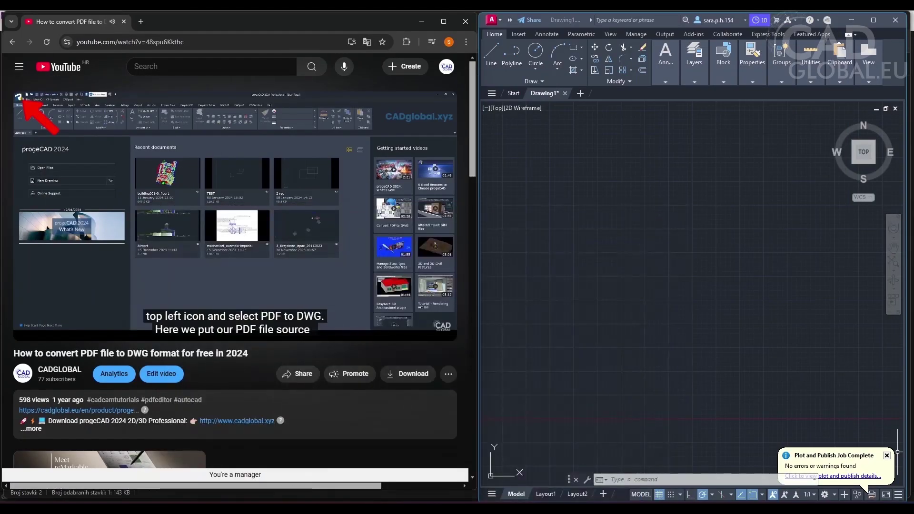
pyautogui.click(498, 21)
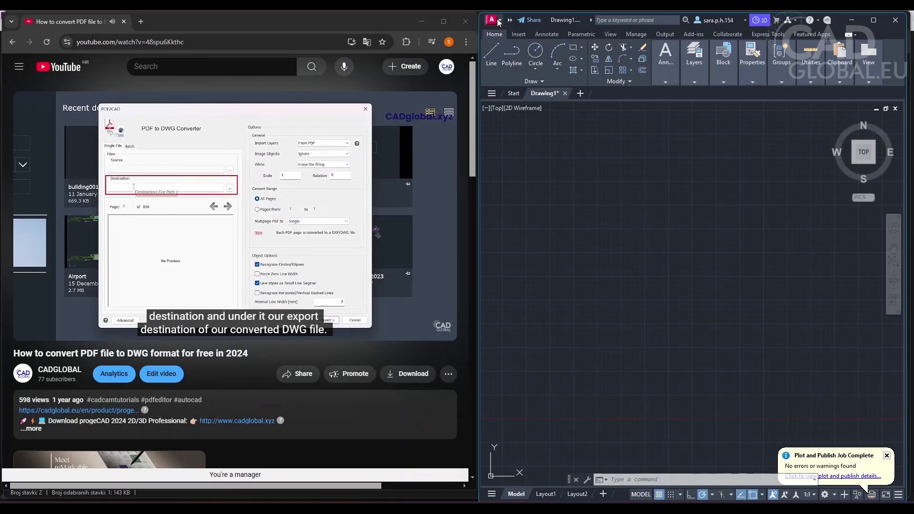
# Step: Start Import > PDF from the application menu and choose Floor Plan Sample.pdf via the File option
pyautogui.click(500, 21)
pyautogui.moveTo(538, 161)
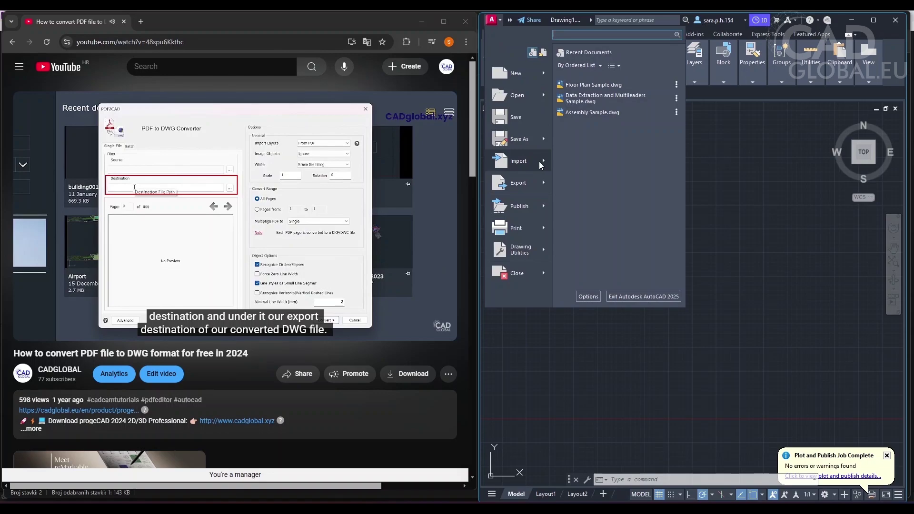
pyautogui.click(592, 71)
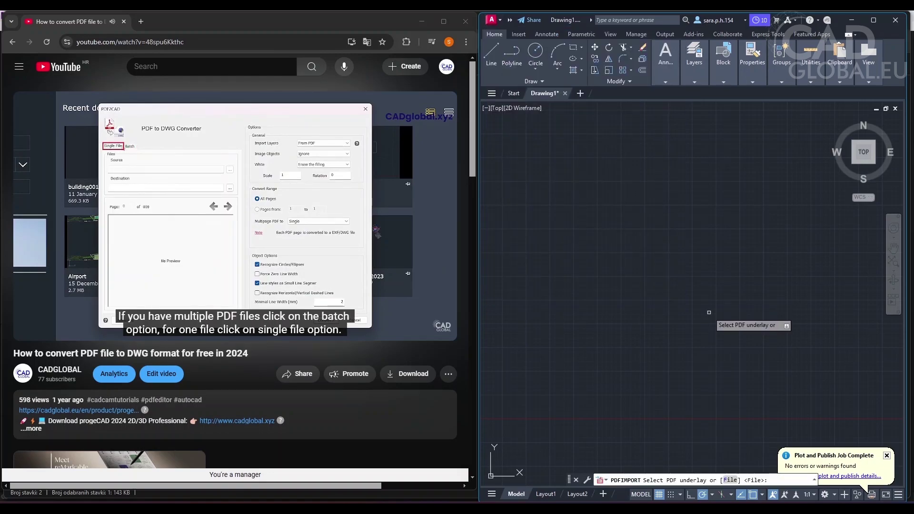
pyautogui.write('F')
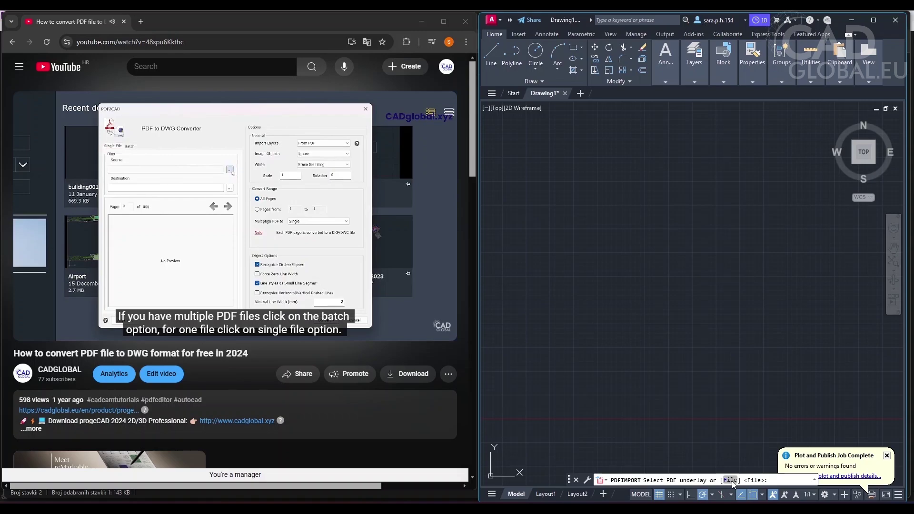
pyautogui.press('Return')
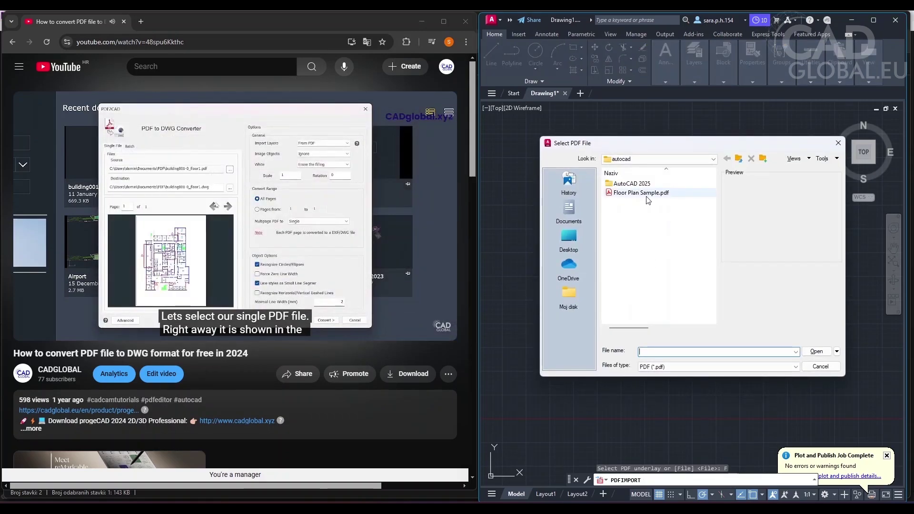
pyautogui.click(657, 193)
# Step: Open Floor Plan Sample.pdf in the Import PDF dialog and drag the dialog aside
pyautogui.click(817, 351)
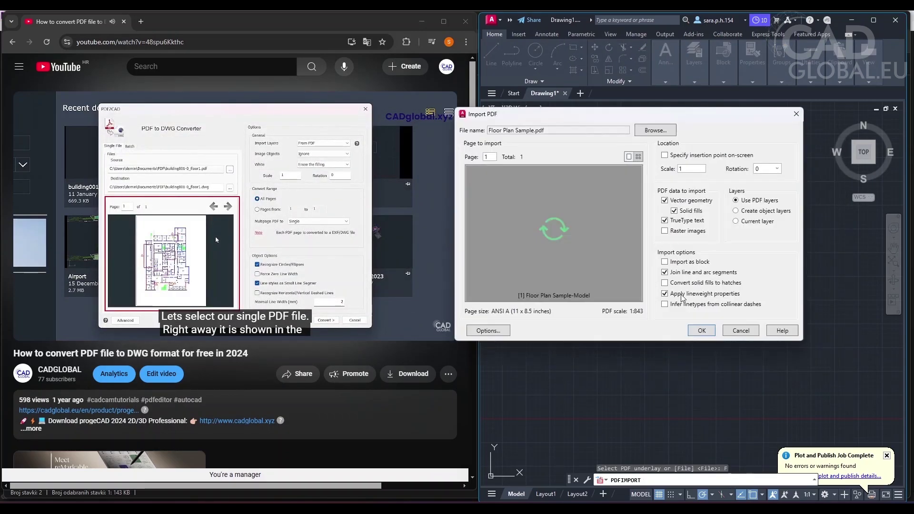
pyautogui.moveTo(639, 119); pyautogui.dragTo(693, 142)
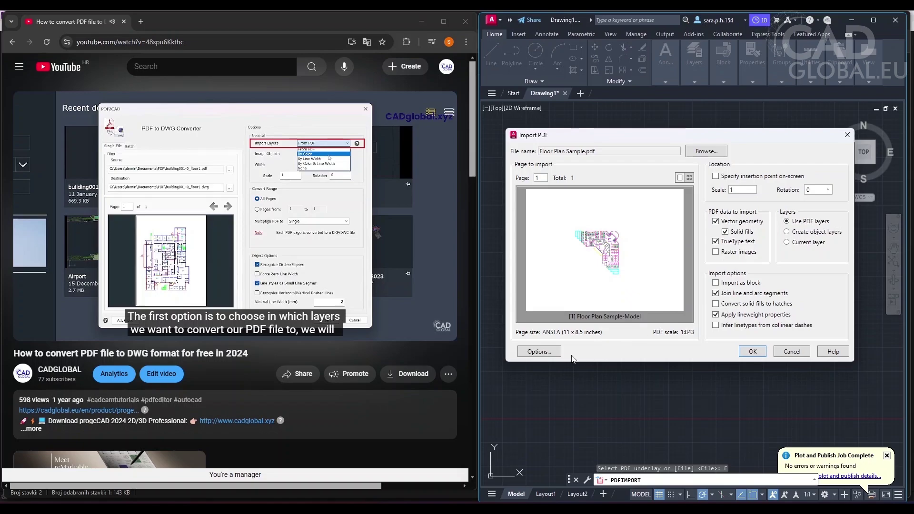
pyautogui.click(547, 352)
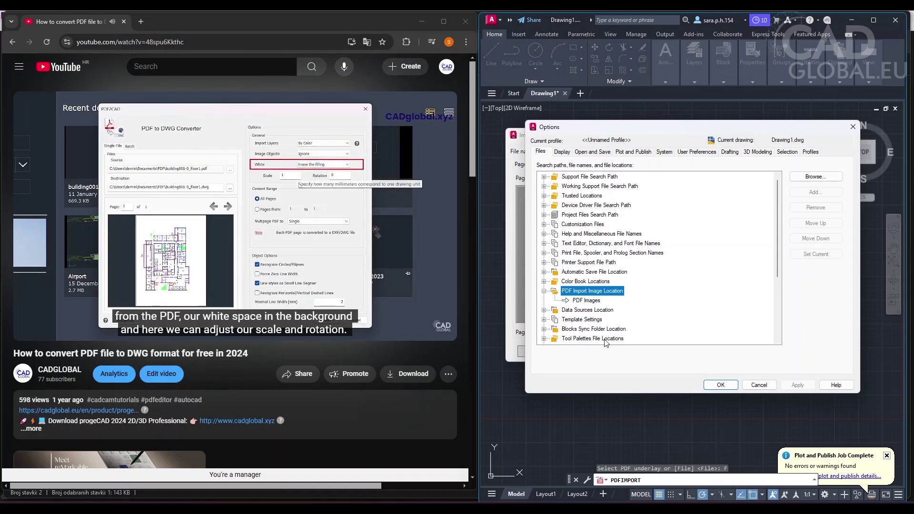
pyautogui.click(563, 152)
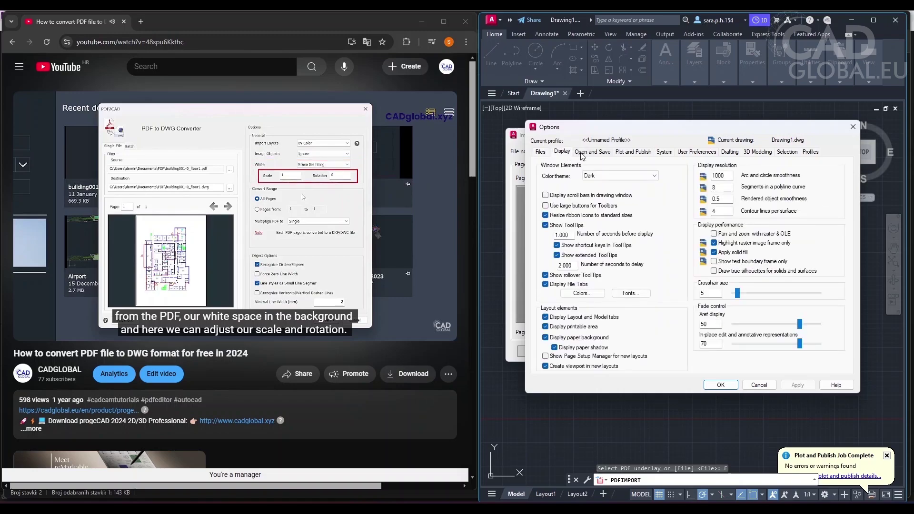
pyautogui.click(589, 153)
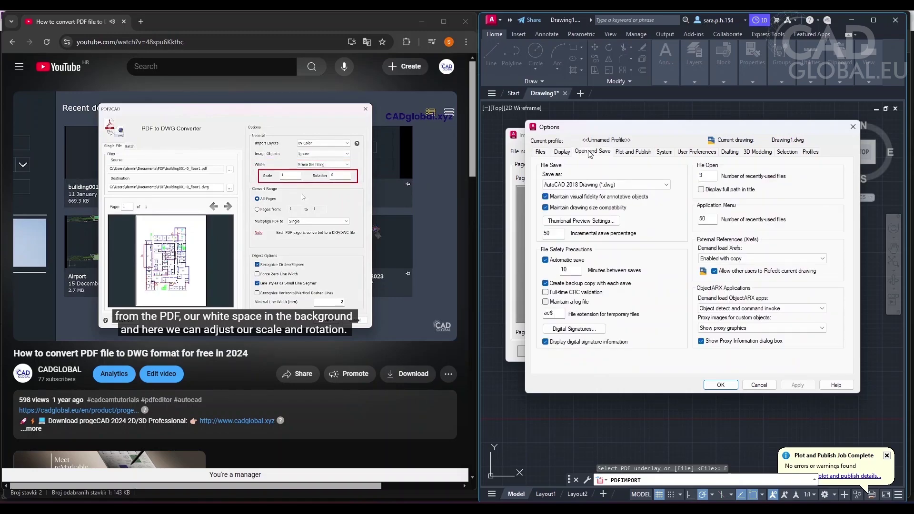
pyautogui.click(629, 152)
pyautogui.click(664, 152)
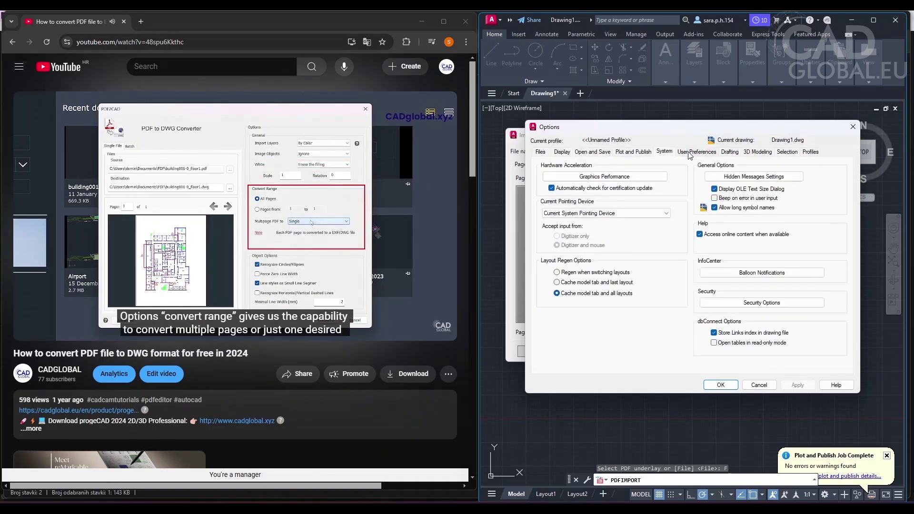
pyautogui.click(858, 126)
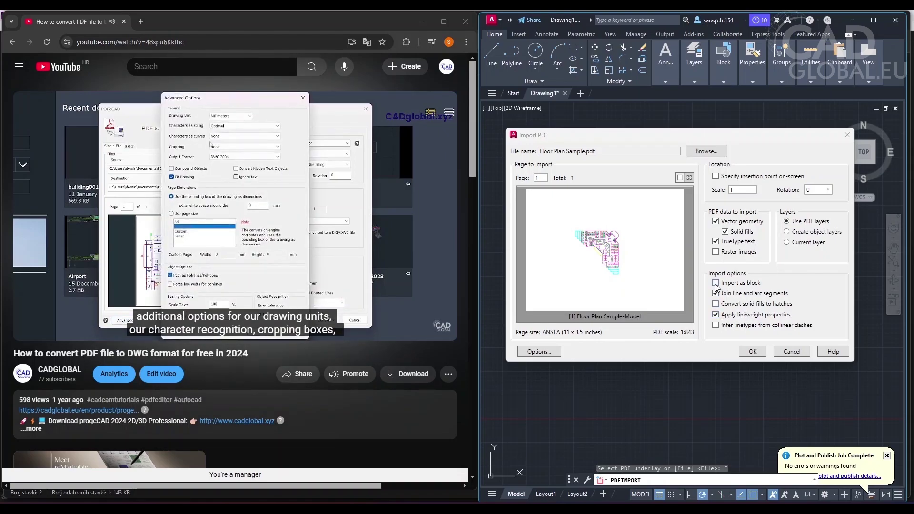
# Step: Import Floor Plan Sample.pdf with solid fills converted to hatches
pyautogui.click(715, 314)
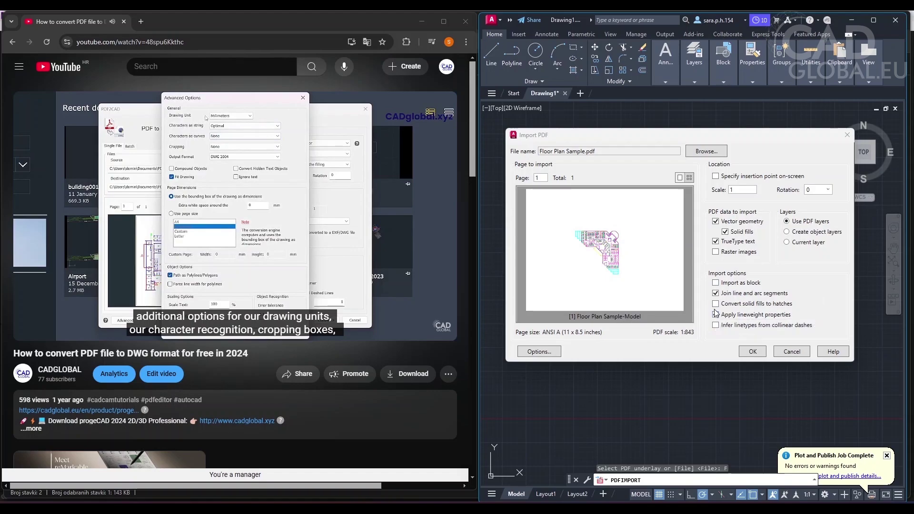
pyautogui.click(715, 304)
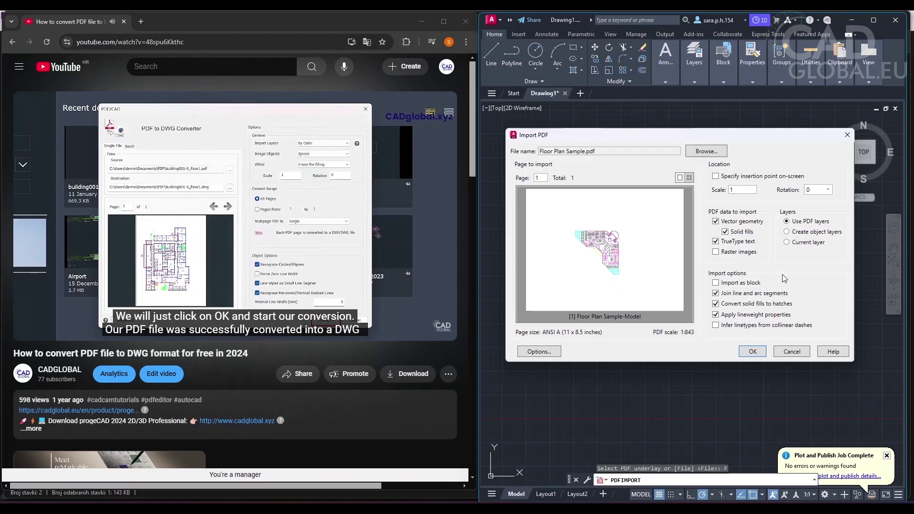
pyautogui.click(752, 352)
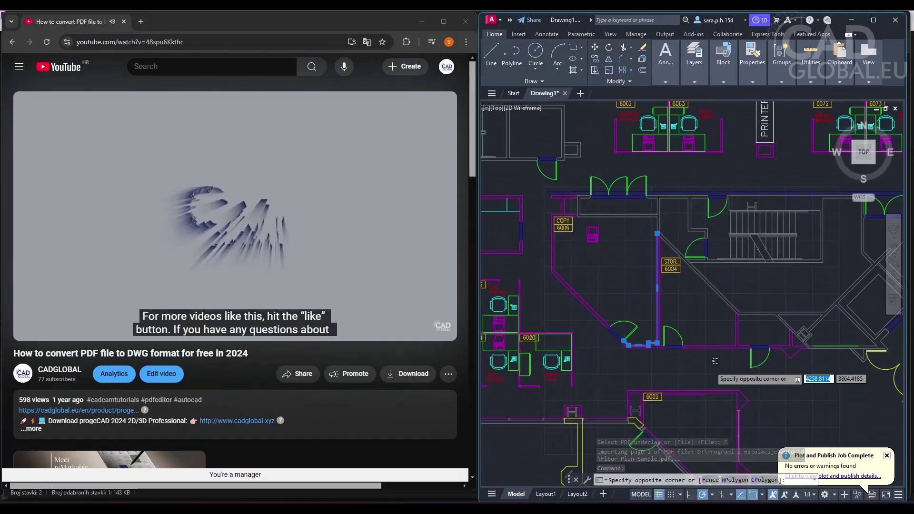
# Step: Zoom out to the whole imported plan and crossing-select its left part
pyautogui.scroll(-2, 710, 366)
pyautogui.scroll(-2, 709, 366)
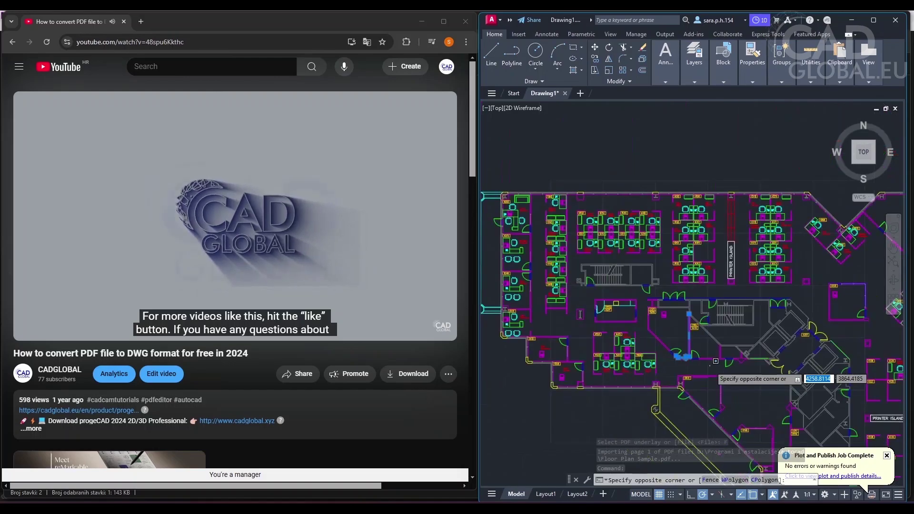
pyautogui.scroll(-2, 709, 366)
pyautogui.scroll(-2, 605, 260)
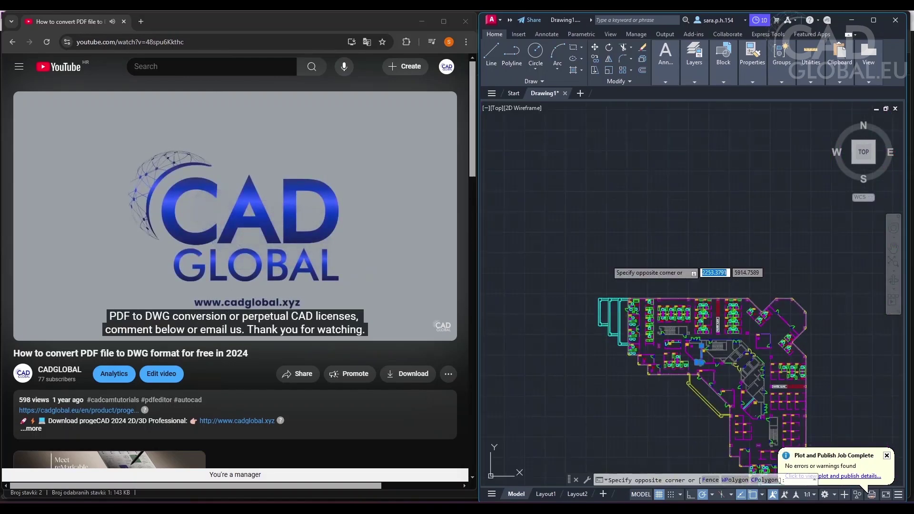
pyautogui.click(530, 292)
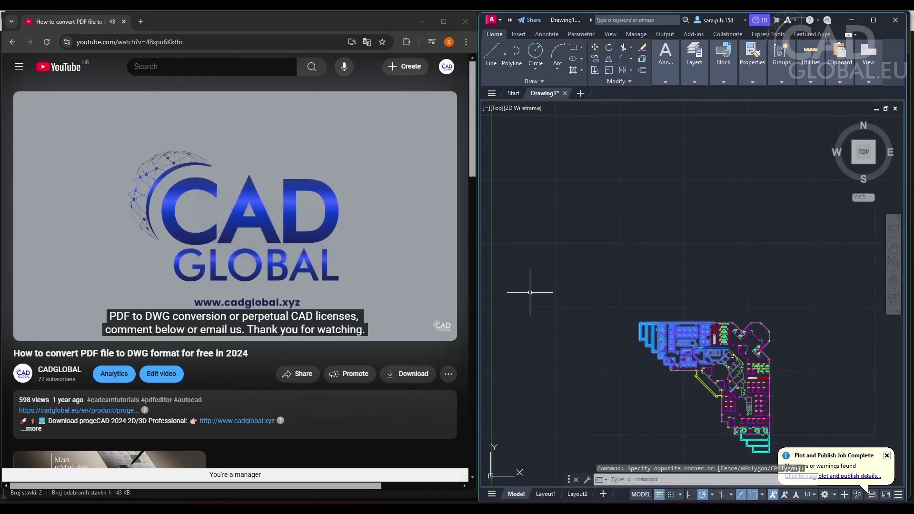